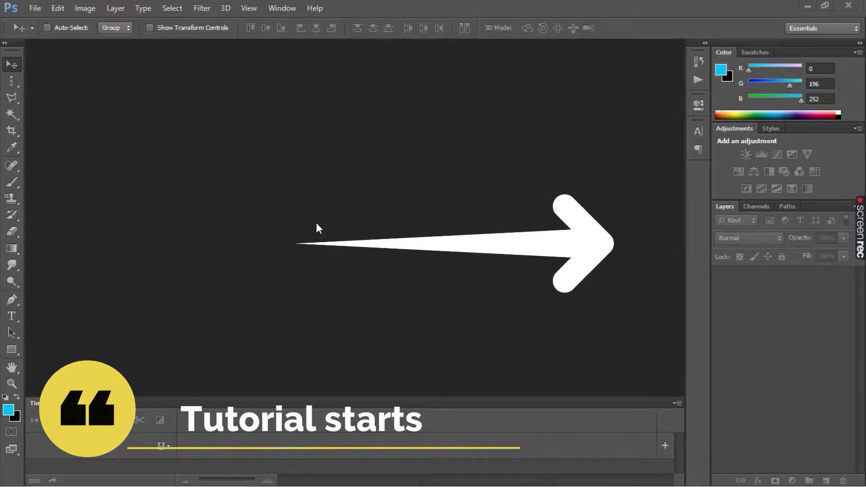
Step: Create a blank white 1280×720 document and fit it in the window
{"action": "left_click", "coordinate": [34, 8]}
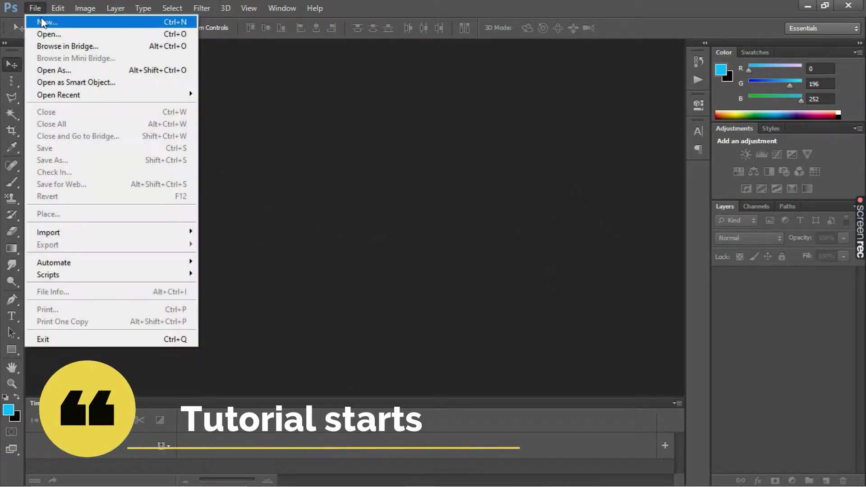
{"action": "left_click", "coordinate": [43, 23]}
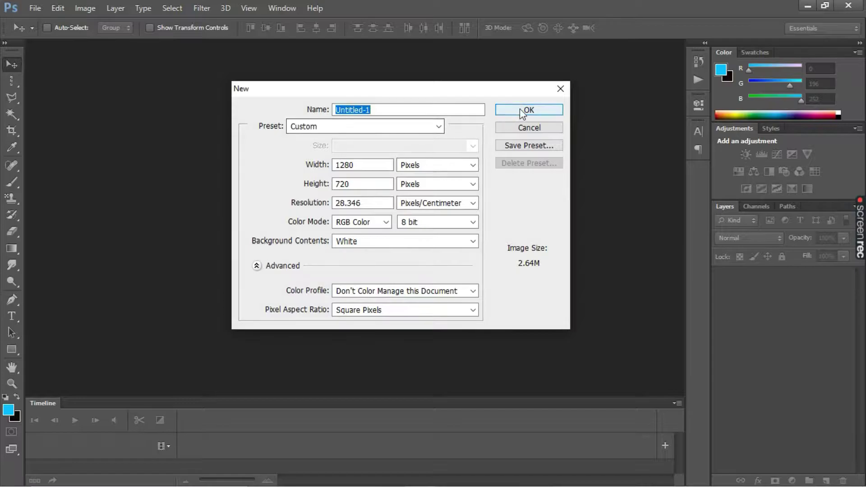
{"action": "left_click", "coordinate": [521, 110]}
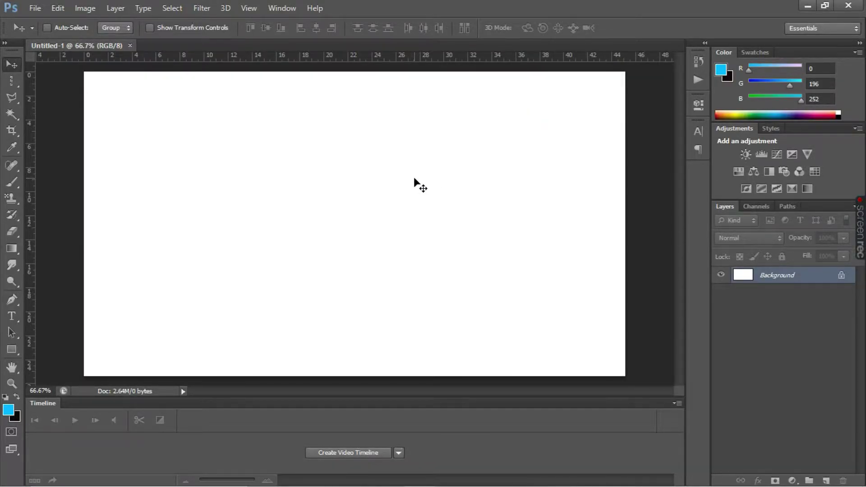
{"action": "key", "text": "ctrl+0"}
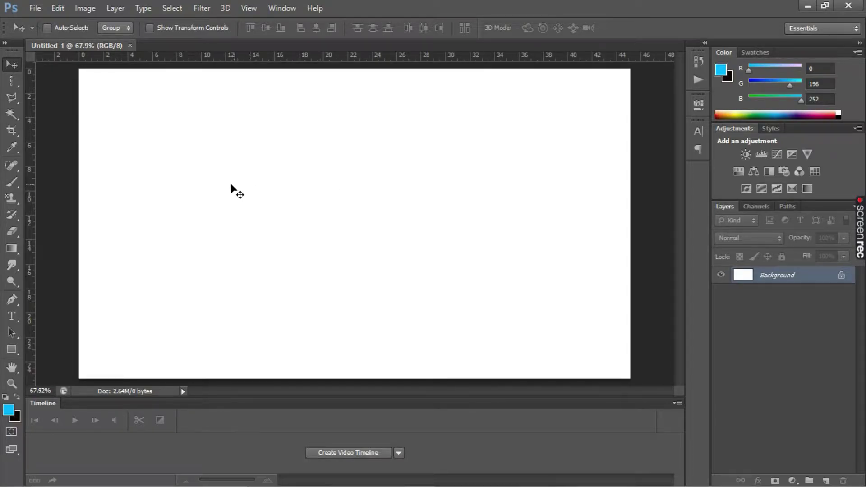
Step: Fill the canvas with a pink (ff315e) to white gradient running top to bottom
{"action": "left_click", "coordinate": [15, 248]}
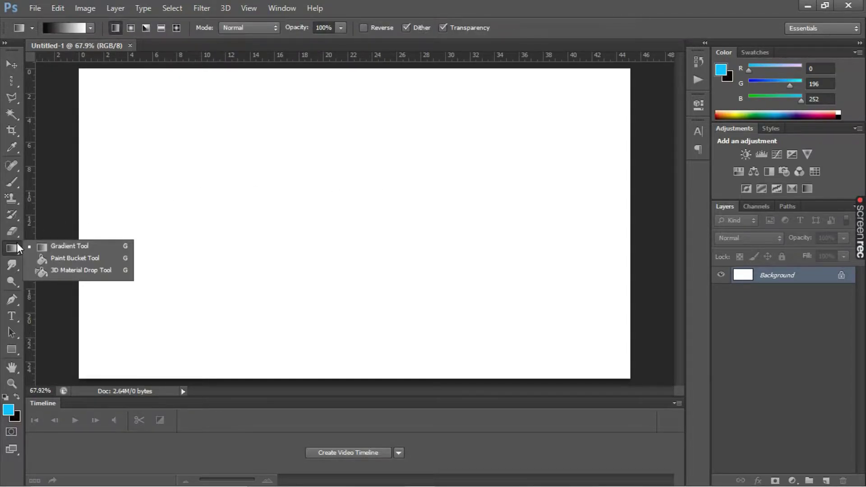
{"action": "left_click", "coordinate": [53, 249]}
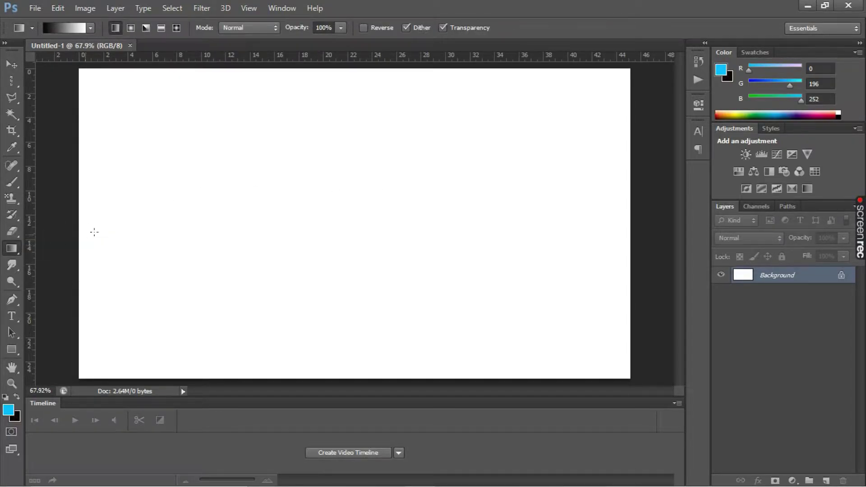
{"action": "left_click", "coordinate": [59, 29]}
{"action": "left_click", "coordinate": [310, 270]}
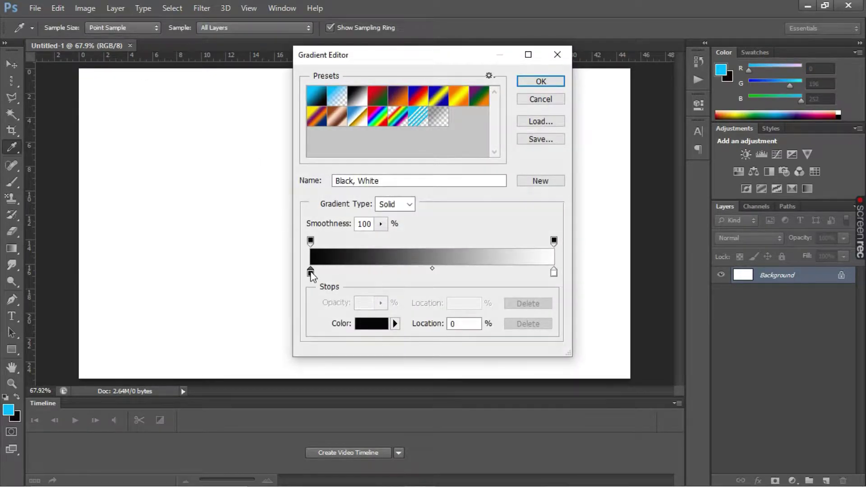
{"action": "left_click", "coordinate": [366, 326]}
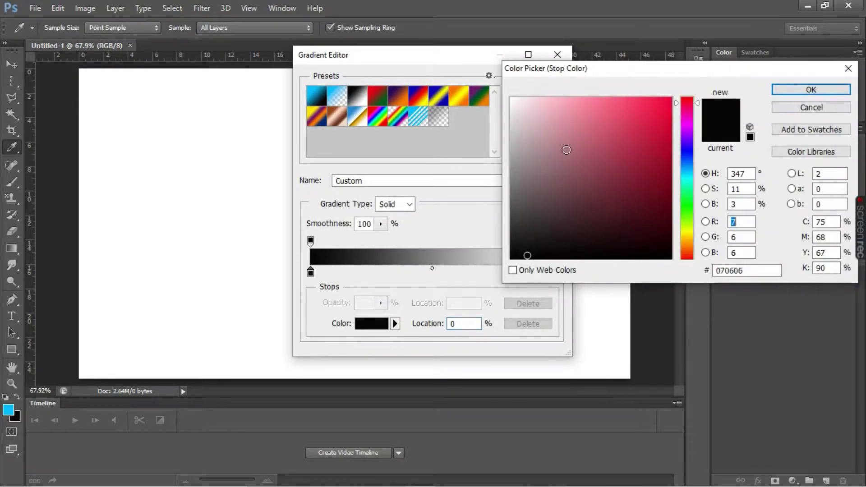
{"action": "mouse_move", "coordinate": [609, 110]}
{"action": "left_mouse_down"}
{"action": "mouse_move", "coordinate": [647, 96]}
{"action": "mouse_move", "coordinate": [640, 94]}
{"action": "left_mouse_up"}
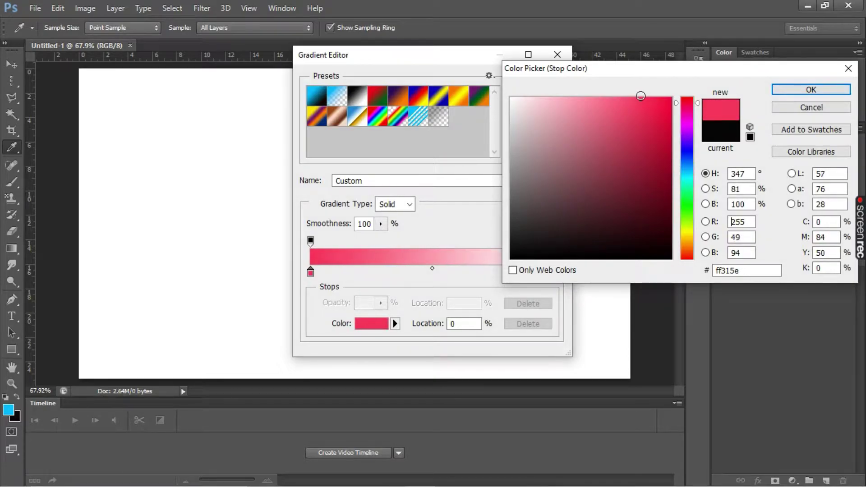
{"action": "left_click", "coordinate": [782, 90]}
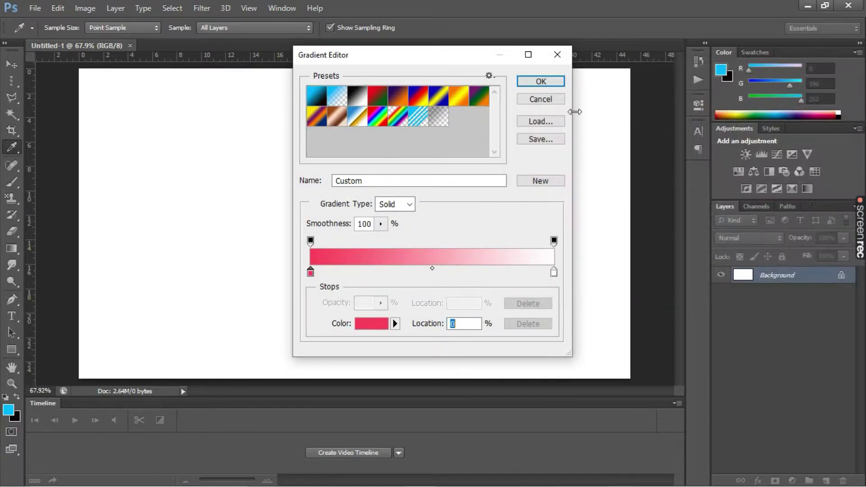
{"action": "left_click", "coordinate": [541, 82]}
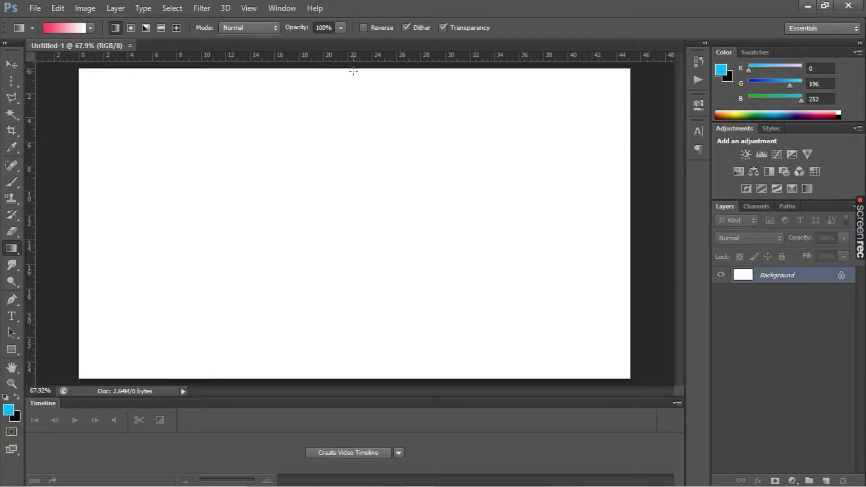
{"action": "left_click_drag", "start_coordinate": [353, 70], "coordinate": [357, 367]}
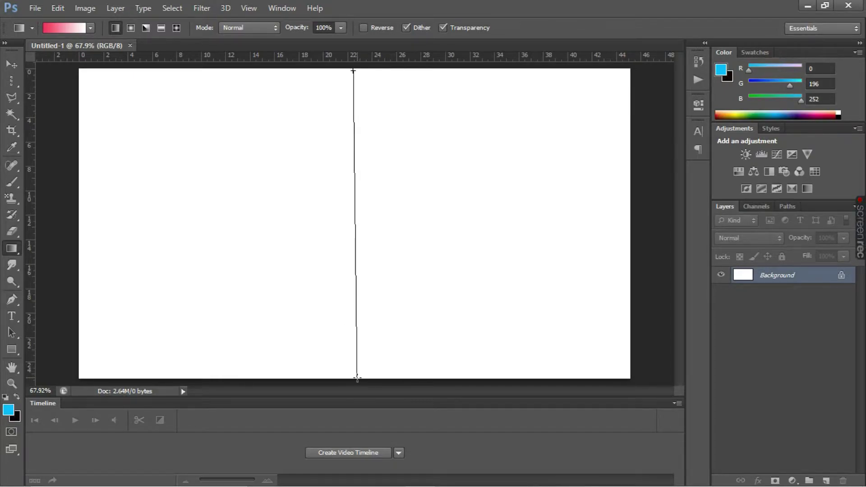
{"action": "left_click_drag", "start_coordinate": [357, 377], "coordinate": [357, 378]}
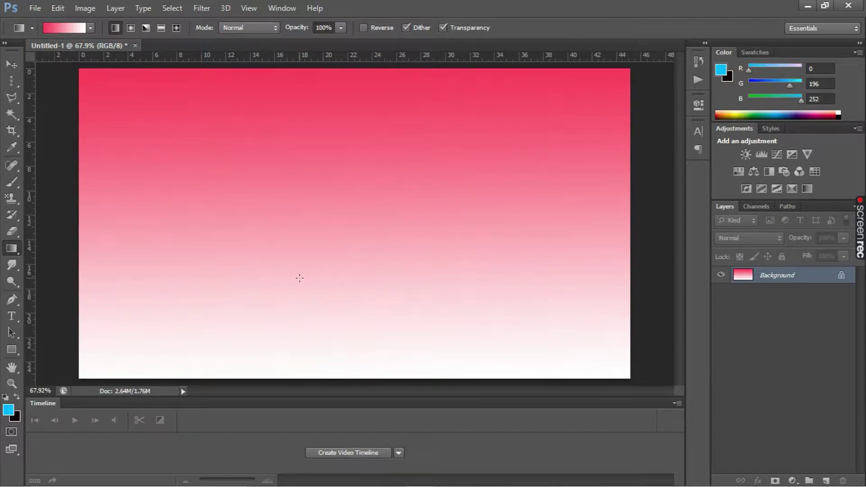
Step: Apply a square Wave filter: 1 generator, wavelength 75–110, amplitude 921–999
{"action": "left_click", "coordinate": [204, 8]}
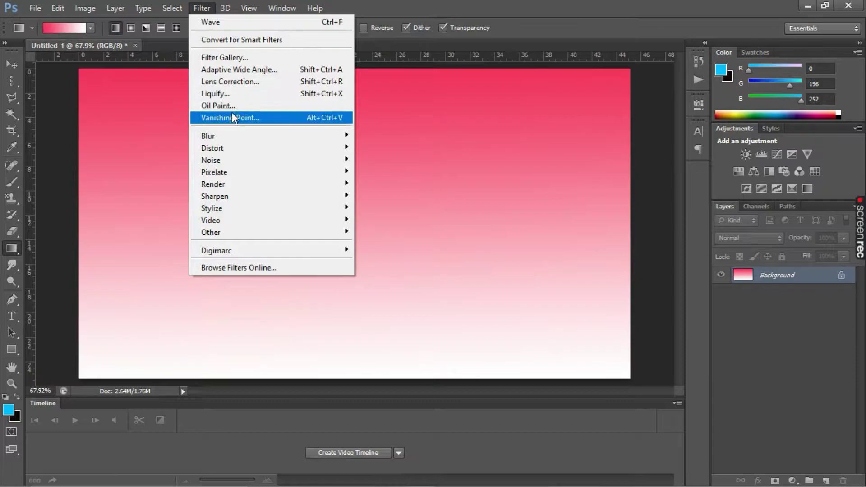
{"action": "mouse_move", "coordinate": [271, 147]}
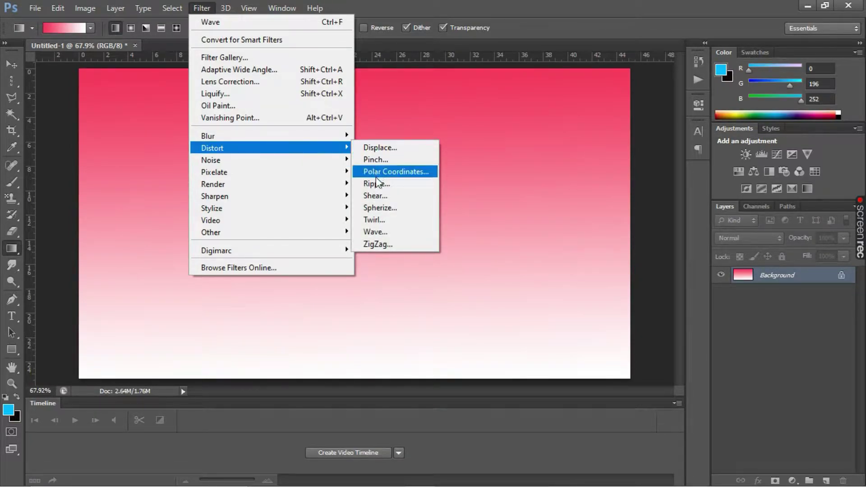
{"action": "left_click", "coordinate": [378, 227]}
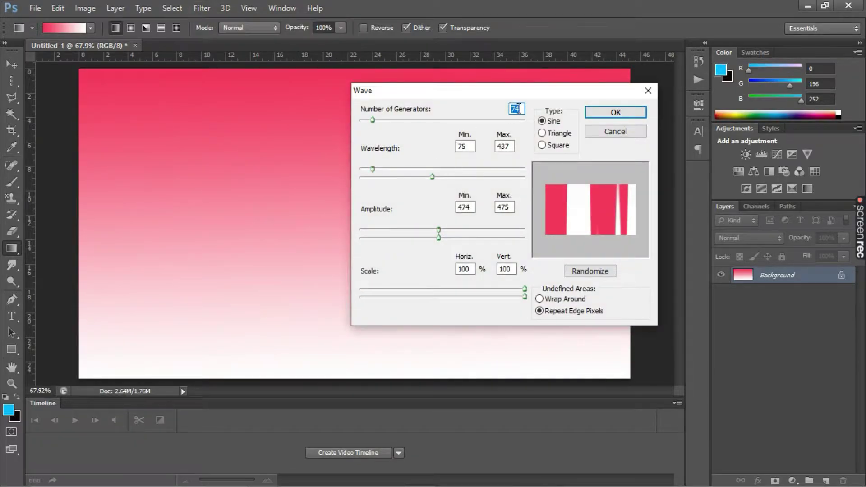
{"action": "type", "text": "1"}
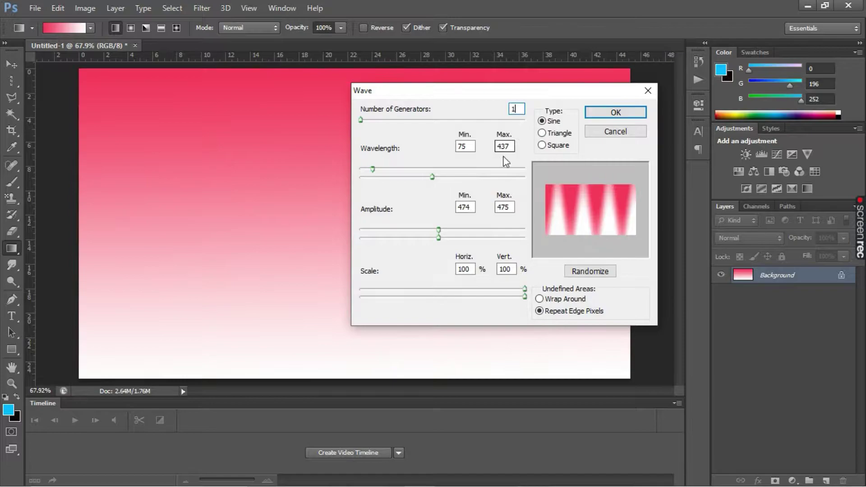
{"action": "double_click", "coordinate": [463, 146]}
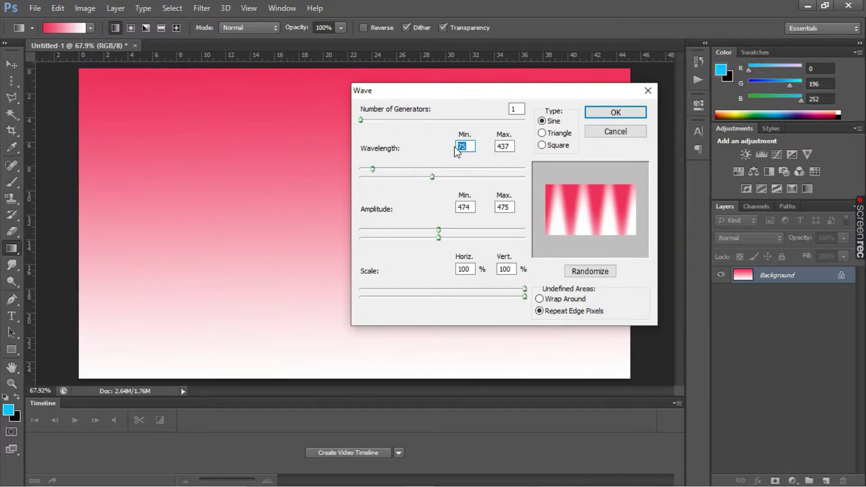
{"action": "double_click", "coordinate": [504, 146]}
{"action": "type", "text": "110"}
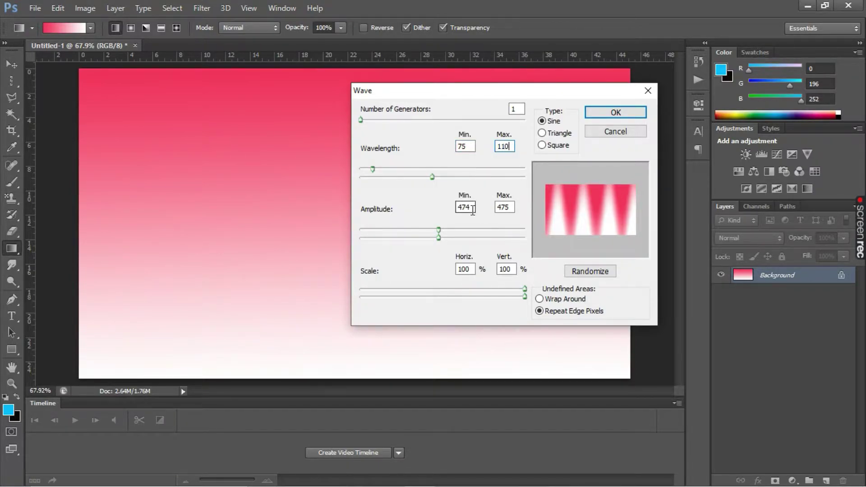
{"action": "left_click_drag", "start_coordinate": [472, 209], "coordinate": [454, 210]}
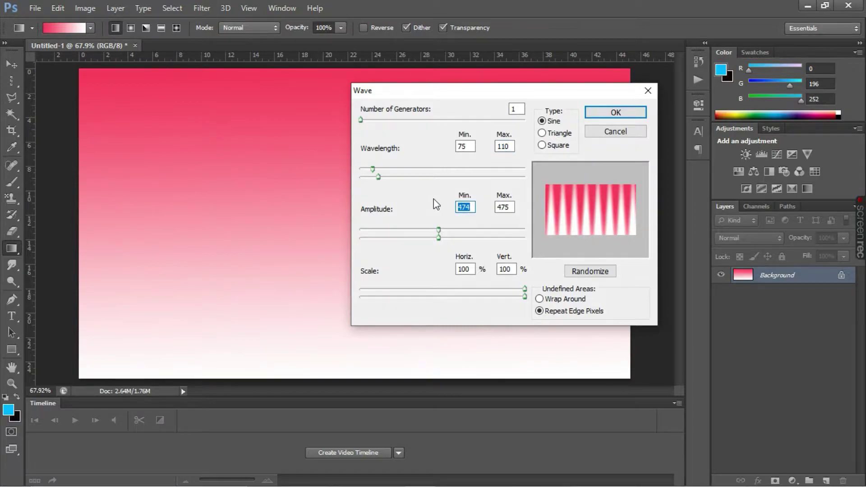
{"action": "type", "text": "921"}
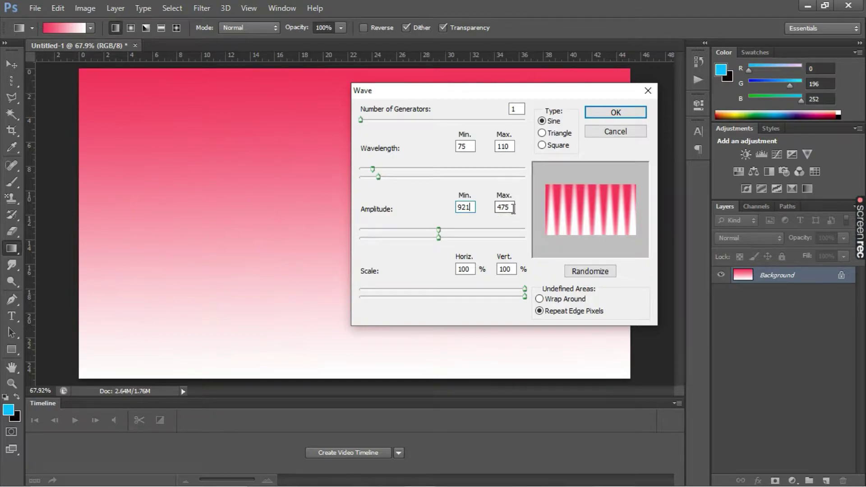
{"action": "left_click_drag", "start_coordinate": [513, 208], "coordinate": [498, 208]}
{"action": "type", "text": "9"}
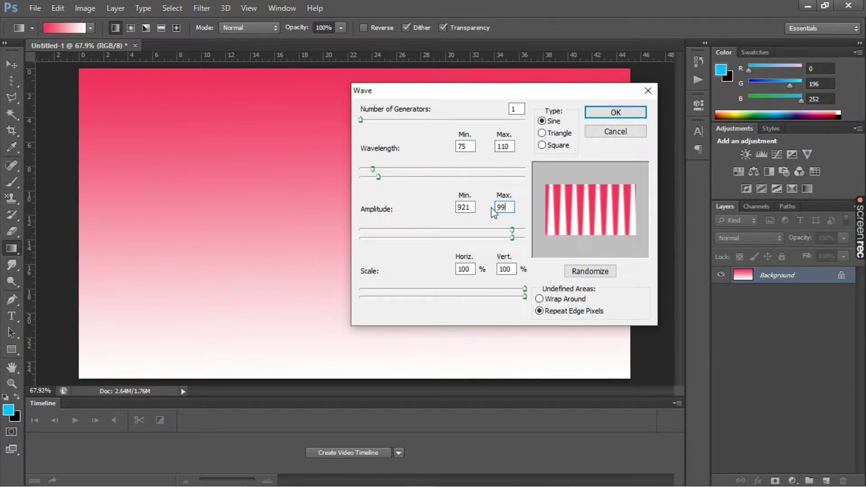
{"action": "type", "text": "9"}
{"action": "left_click", "coordinate": [541, 145]}
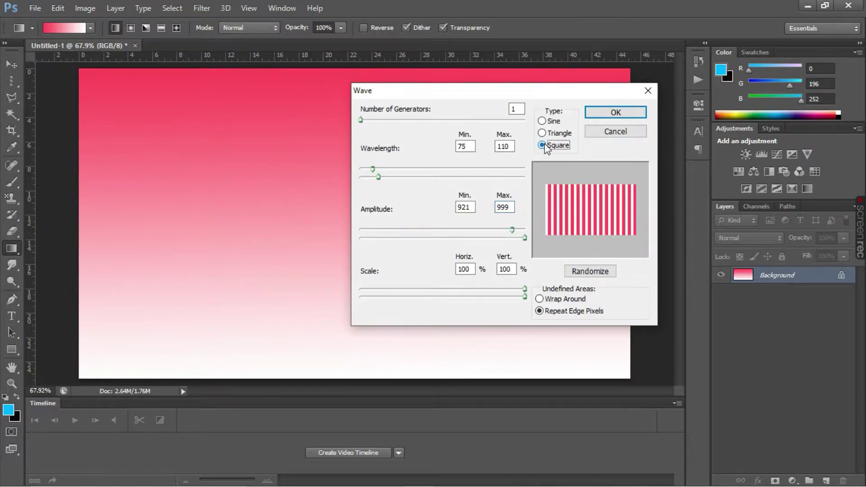
{"action": "left_click", "coordinate": [607, 114]}
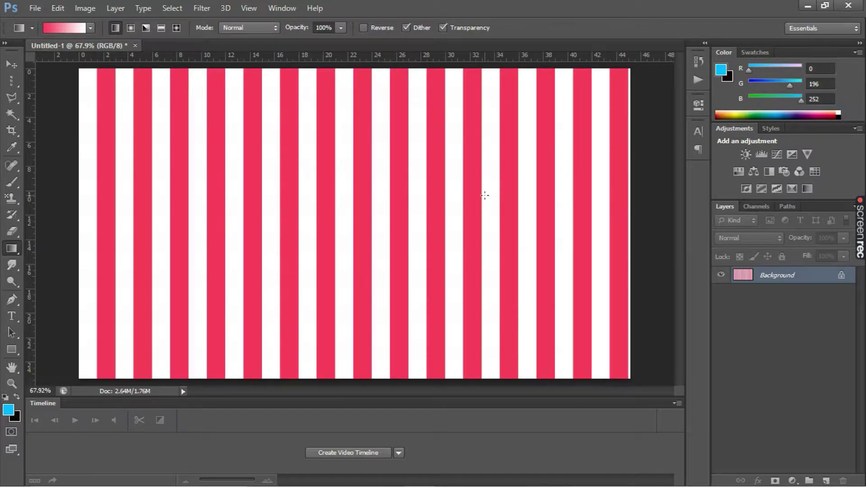
Step: Select the entire striped canvas and define it as the pattern 'candy1'
{"action": "left_click", "coordinate": [4, 80]}
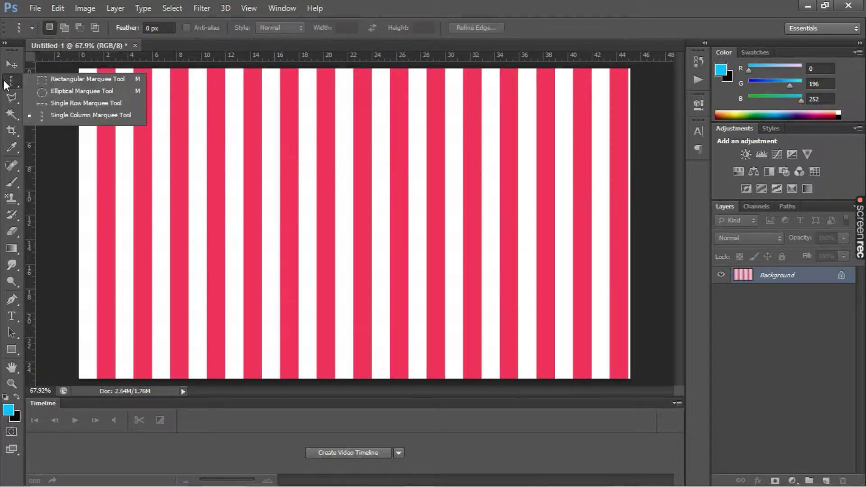
{"action": "left_click", "coordinate": [43, 81]}
{"action": "mouse_move", "coordinate": [76, 68]}
{"action": "left_mouse_down"}
{"action": "mouse_move", "coordinate": [621, 392]}
{"action": "mouse_move", "coordinate": [636, 390]}
{"action": "left_mouse_up"}
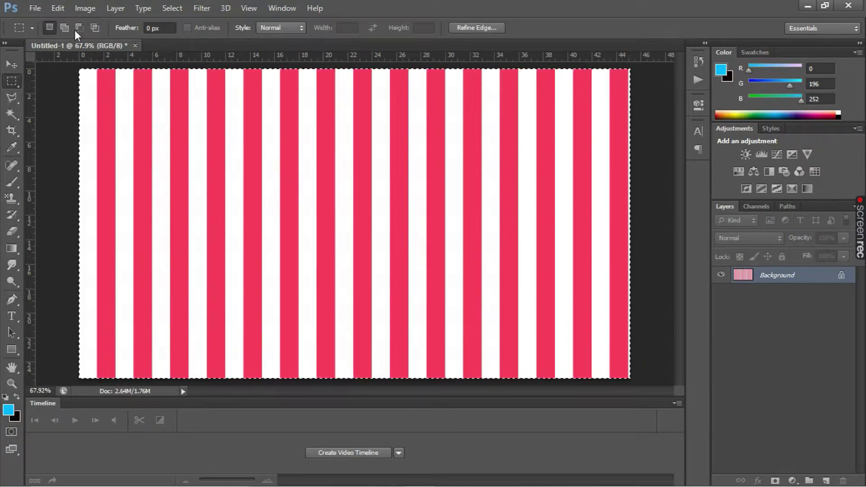
{"action": "left_click", "coordinate": [57, 9]}
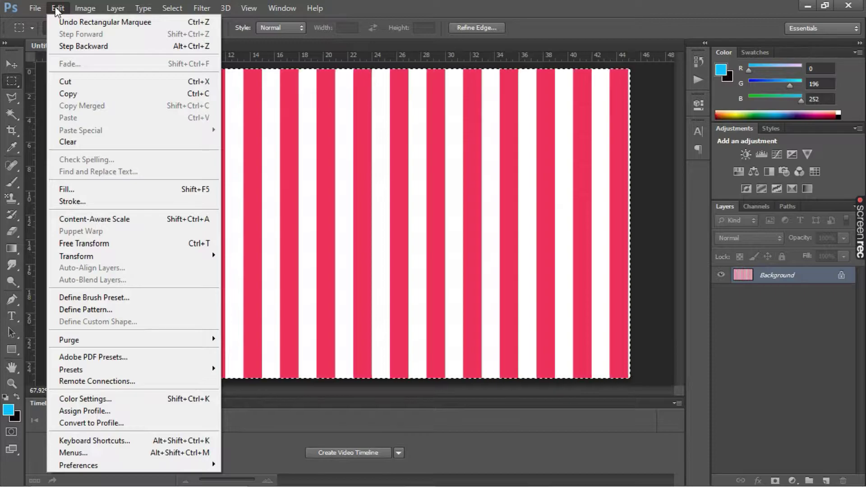
{"action": "left_click", "coordinate": [118, 311]}
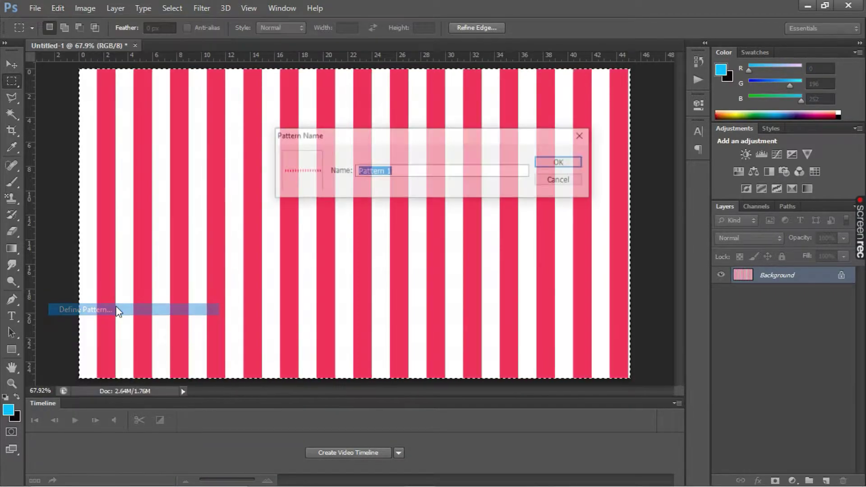
{"action": "type", "text": "ca"}
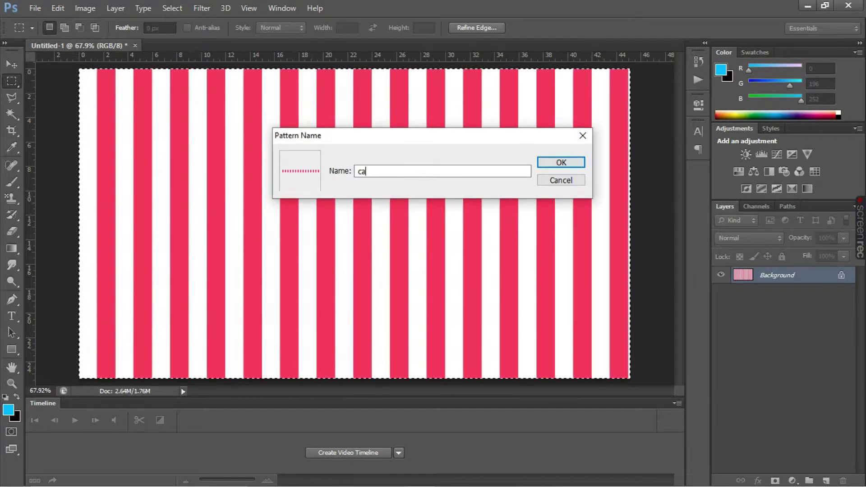
{"action": "type", "text": "ndy1"}
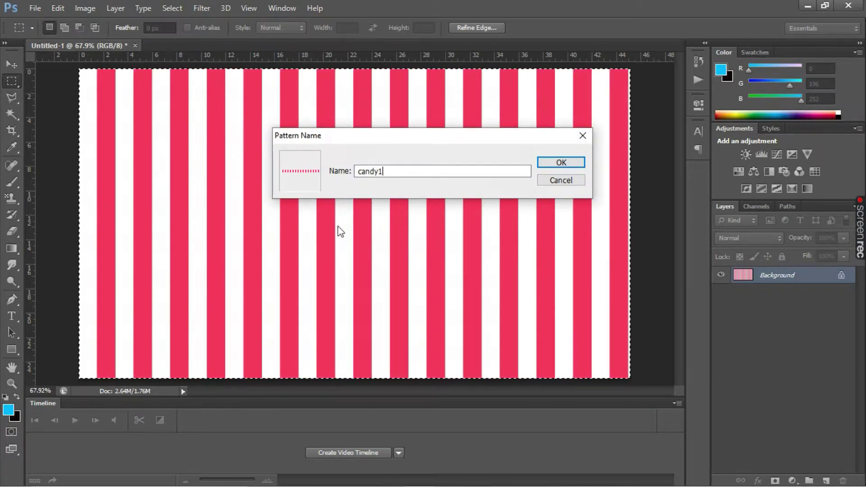
{"action": "left_click", "coordinate": [554, 164]}
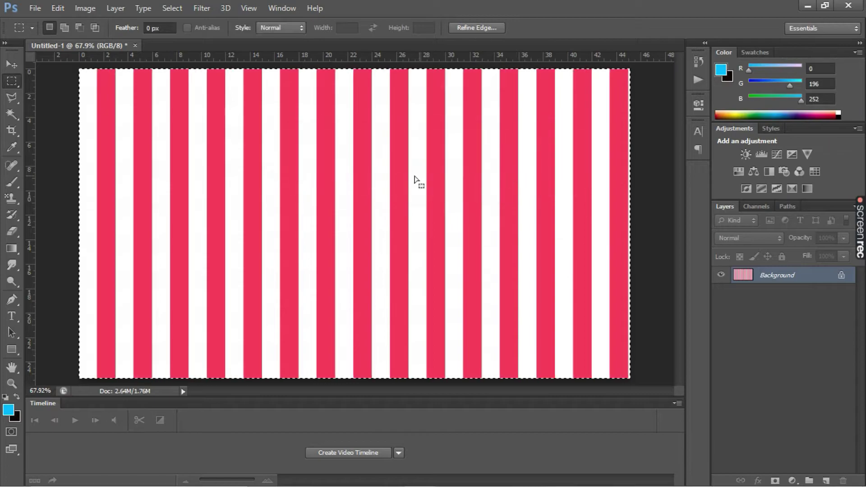
Step: Create another 1280×720 document
{"action": "left_click", "coordinate": [36, 7]}
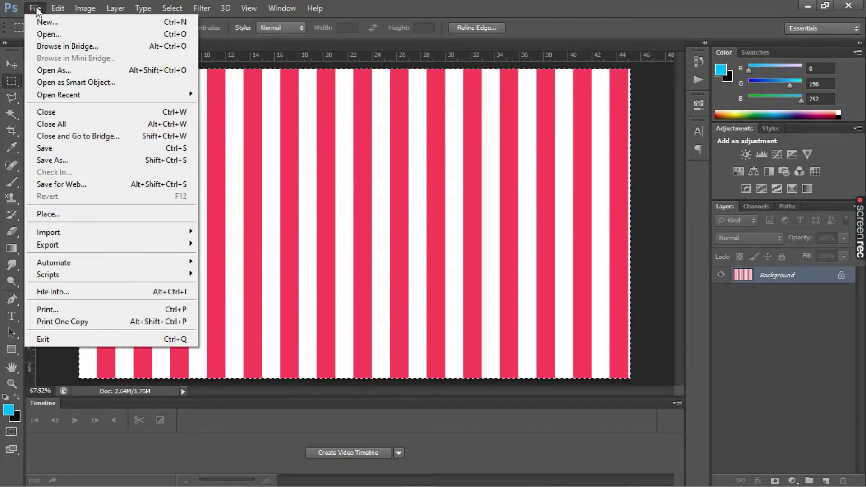
{"action": "left_click", "coordinate": [40, 21]}
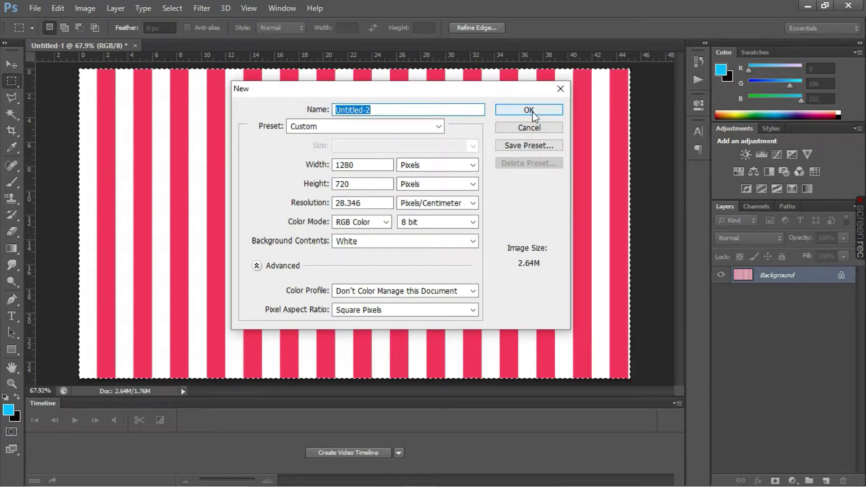
{"action": "left_click", "coordinate": [532, 111]}
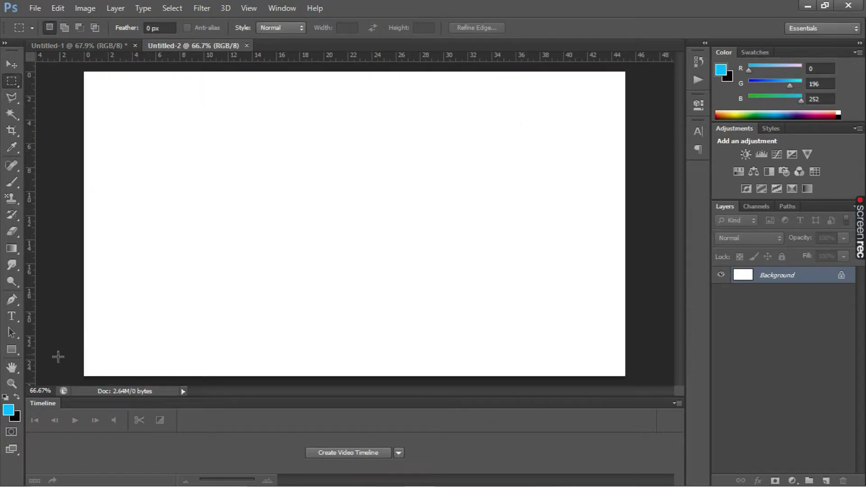
Step: Set the foreground colour to light grey and fill the canvas with it
{"action": "left_click", "coordinate": [10, 409]}
{"action": "mouse_move", "coordinate": [527, 111]}
{"action": "left_mouse_down"}
{"action": "mouse_move", "coordinate": [536, 153]}
{"action": "mouse_move", "coordinate": [529, 164]}
{"action": "mouse_move", "coordinate": [511, 149]}
{"action": "left_mouse_up"}
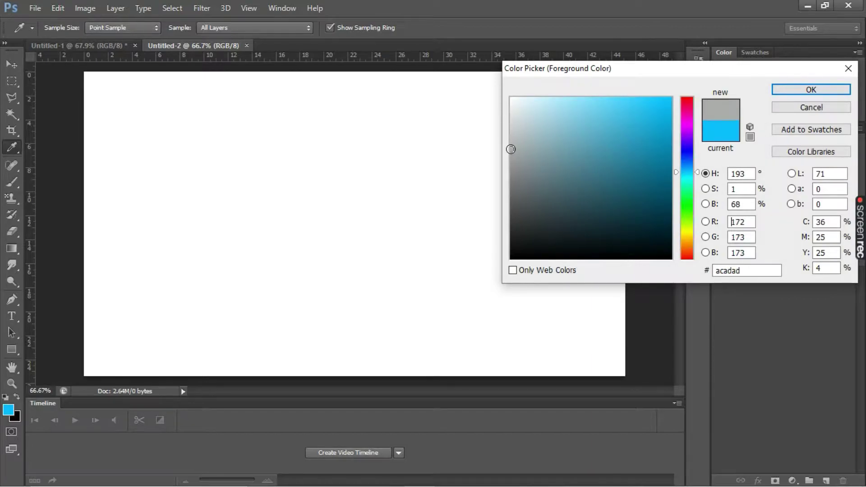
{"action": "left_click", "coordinate": [810, 94]}
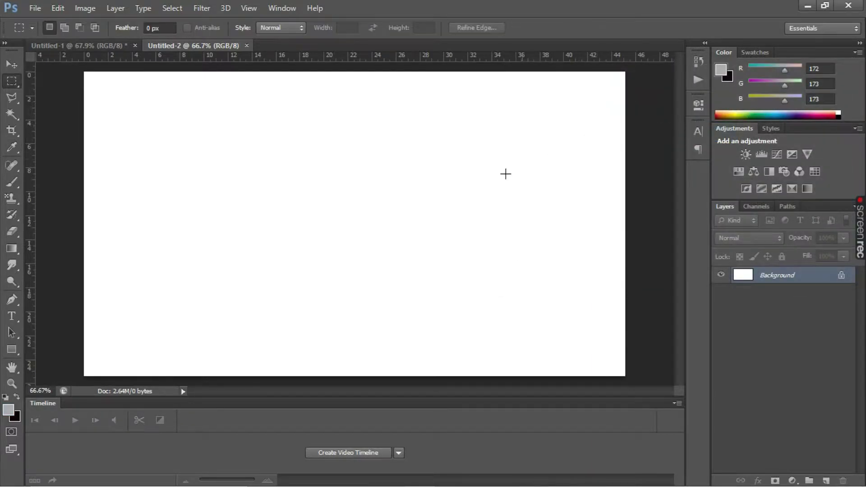
{"action": "key", "text": "alt+BackSpace"}
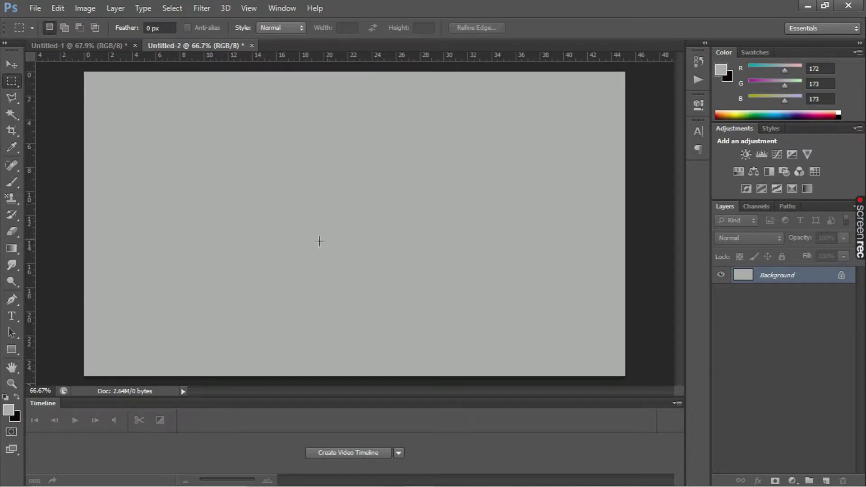
Step: Type 'Candy' in white Cooper Black on the canvas and select all the text
{"action": "left_click", "coordinate": [12, 316]}
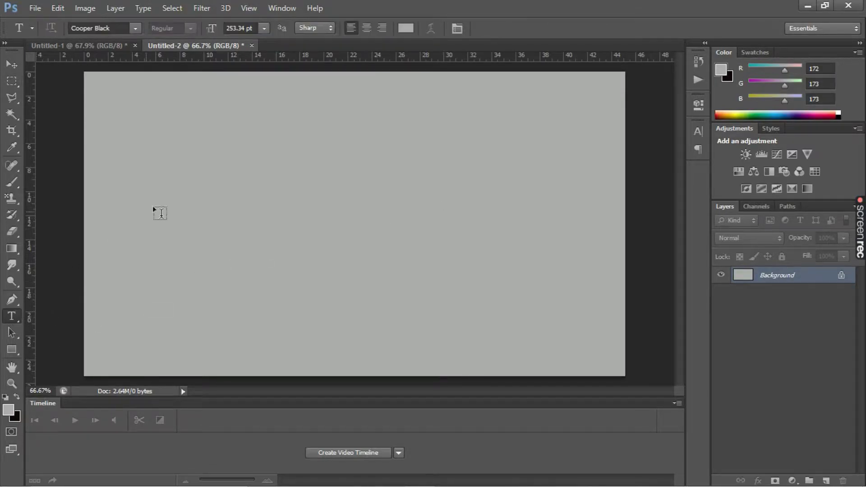
{"action": "left_click", "coordinate": [406, 29]}
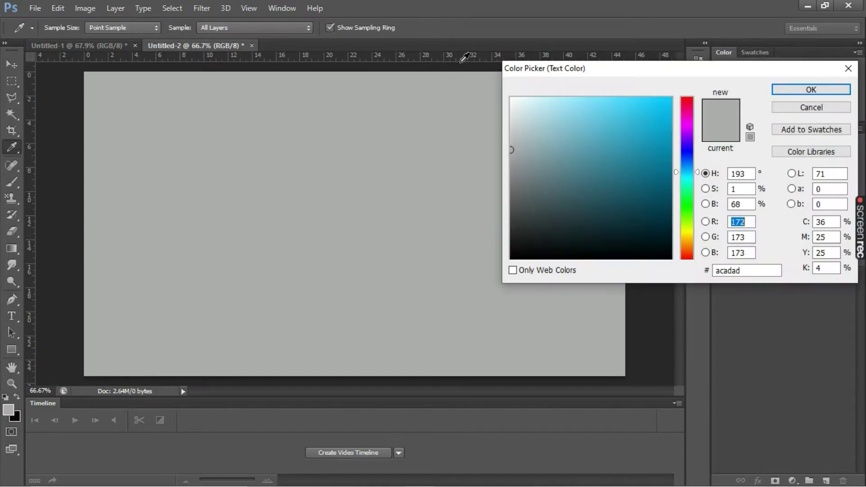
{"action": "left_click_drag", "start_coordinate": [514, 154], "coordinate": [492, 80]}
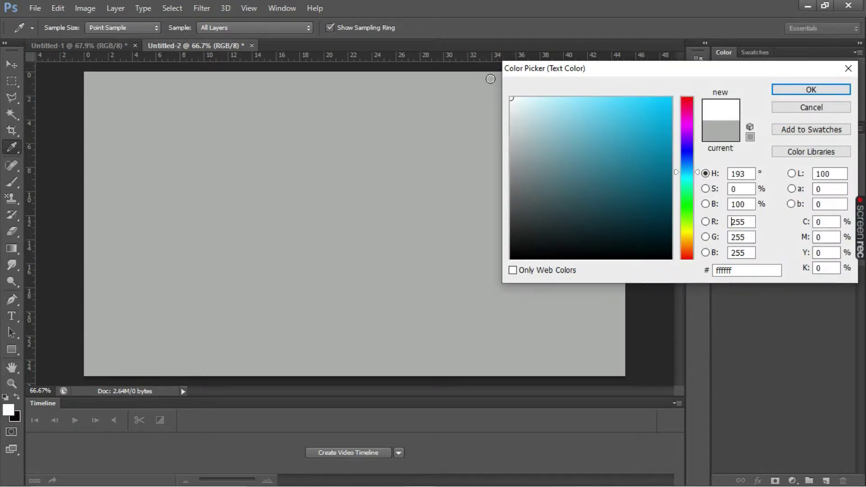
{"action": "left_click", "coordinate": [793, 96]}
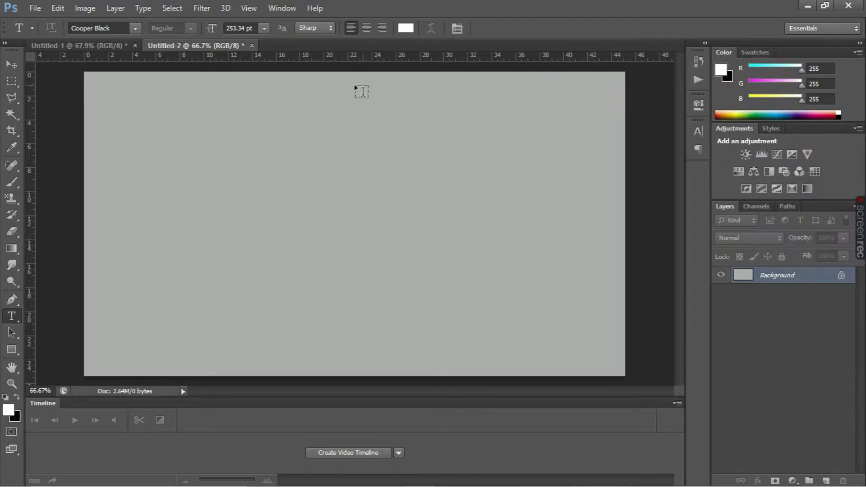
{"action": "left_click", "coordinate": [135, 29]}
{"action": "left_click", "coordinate": [132, 40]}
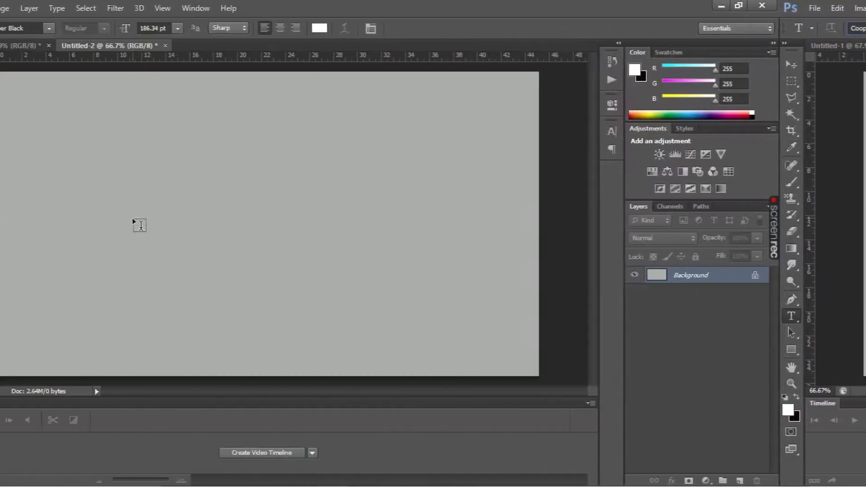
{"action": "left_click", "coordinate": [220, 228]}
{"action": "type", "text": "Ca"}
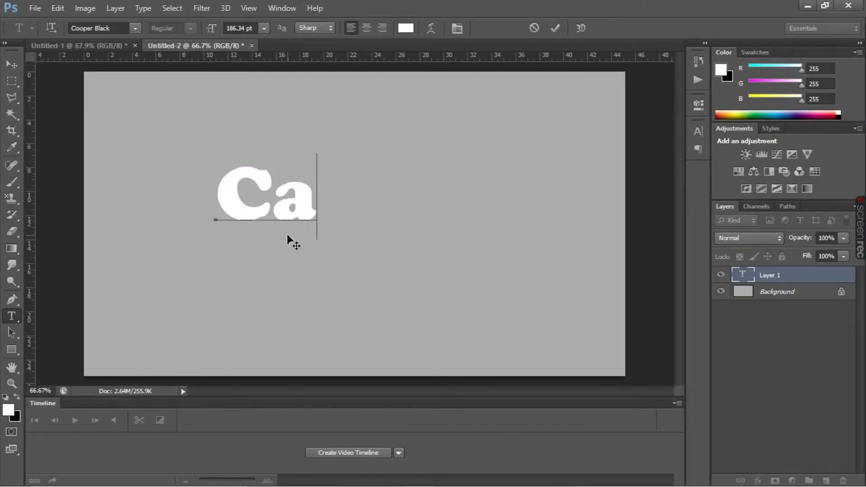
{"action": "type", "text": "nd"}
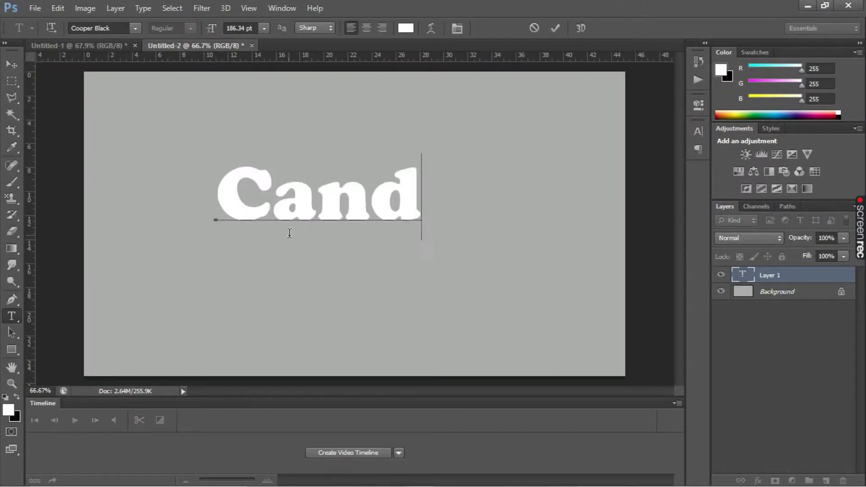
{"action": "type", "text": "y"}
{"action": "key", "text": "ctrl+a"}
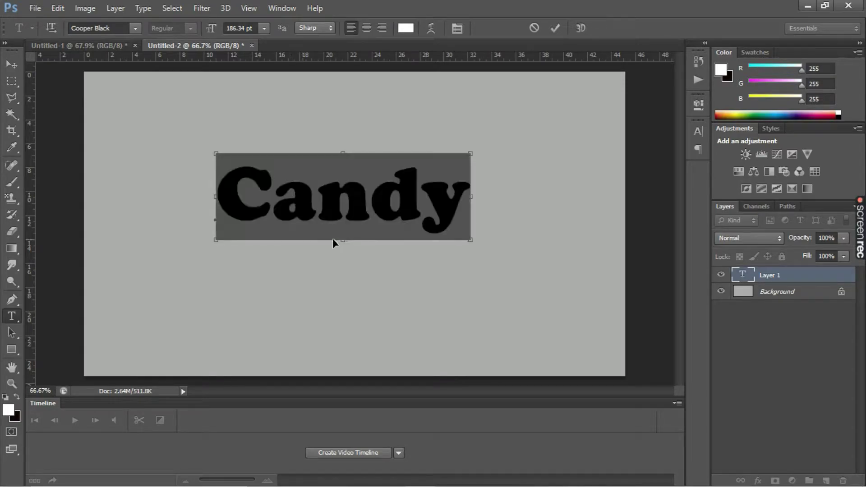
Step: Enlarge the Candy text and set its tracking to 160 in the Character panel
{"action": "left_click", "coordinate": [691, 131]}
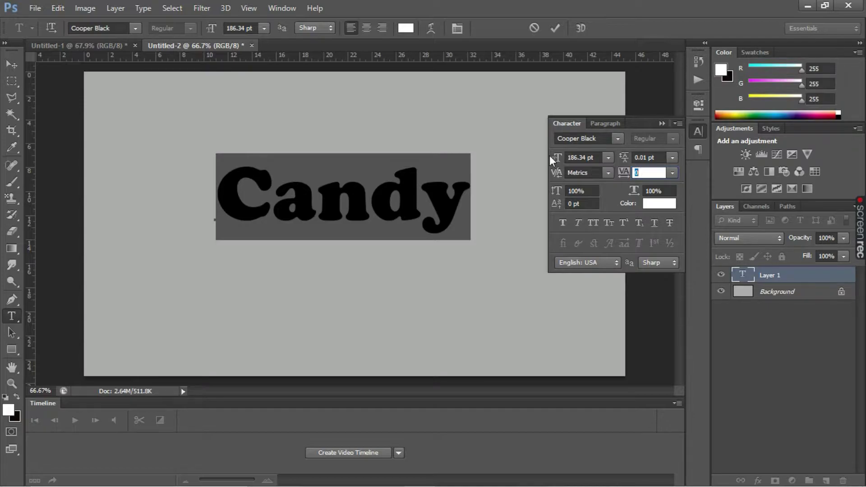
{"action": "left_click_drag", "start_coordinate": [550, 157], "coordinate": [566, 160]}
{"action": "type", "text": "280"}
{"action": "key", "text": "Return"}
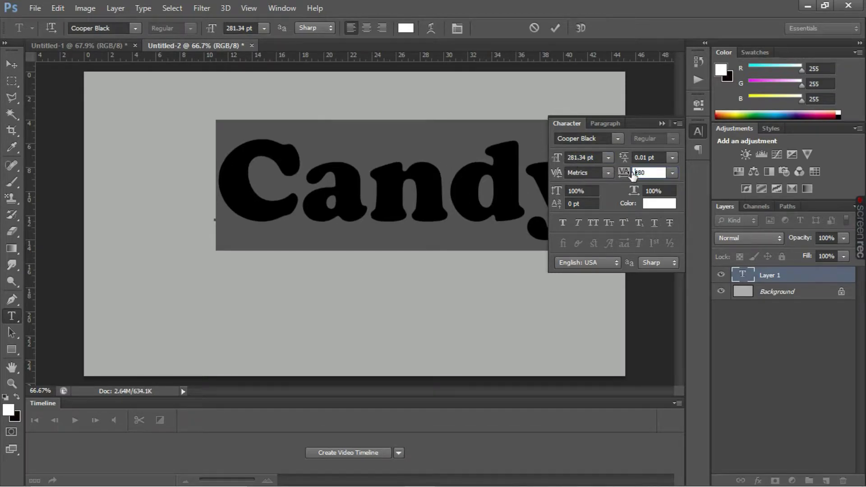
{"action": "left_click_drag", "start_coordinate": [623, 174], "coordinate": [621, 174]}
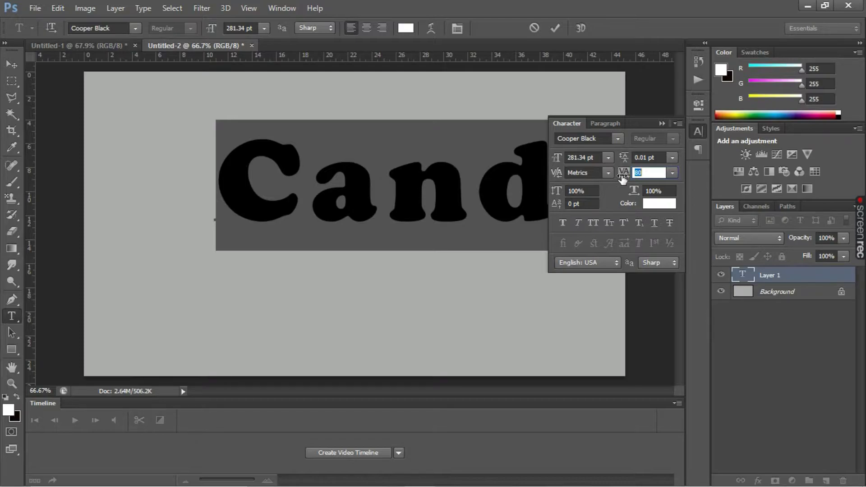
{"action": "left_click_drag", "start_coordinate": [623, 178], "coordinate": [625, 178]}
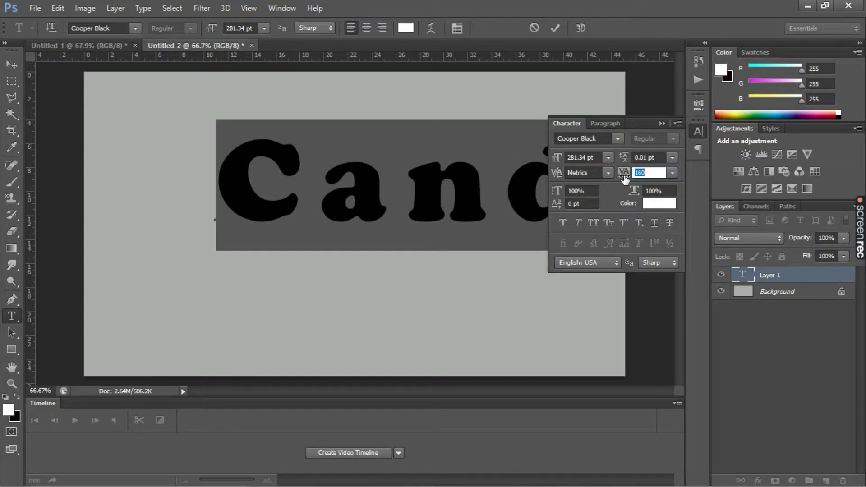
{"action": "left_click", "coordinate": [662, 125]}
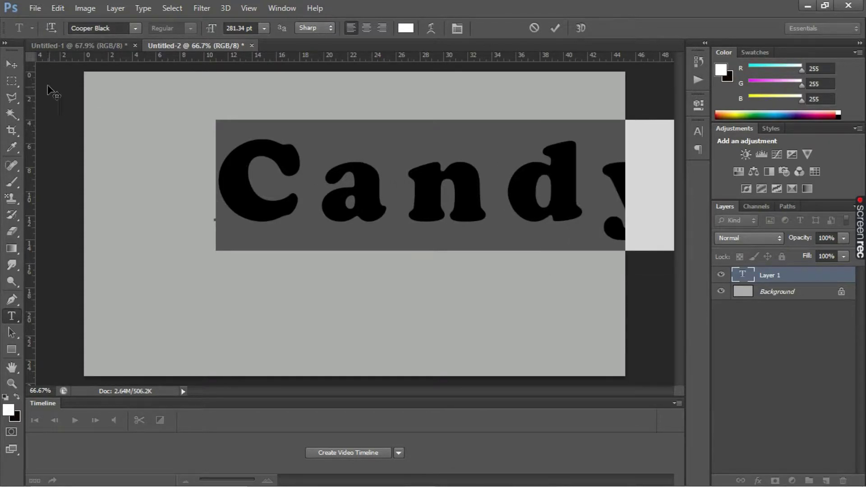
Step: Commit the text and move it to the centre of the canvas
{"action": "left_click", "coordinate": [14, 64]}
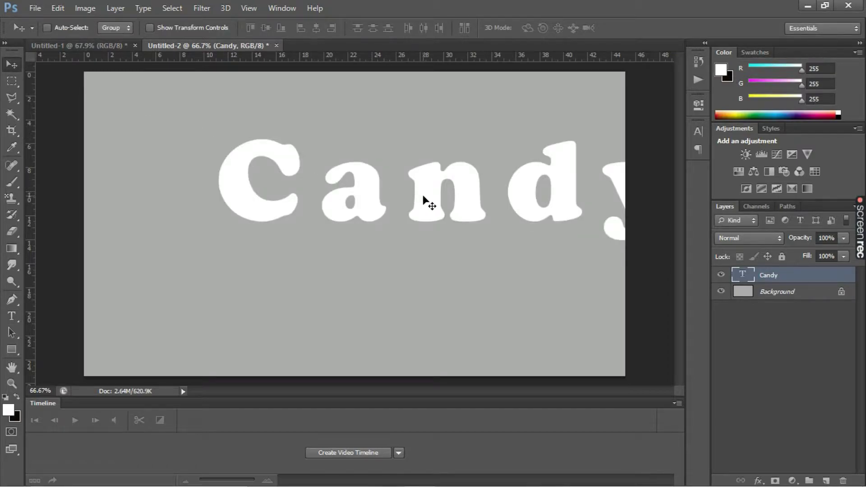
{"action": "left_click_drag", "start_coordinate": [426, 200], "coordinate": [340, 215]}
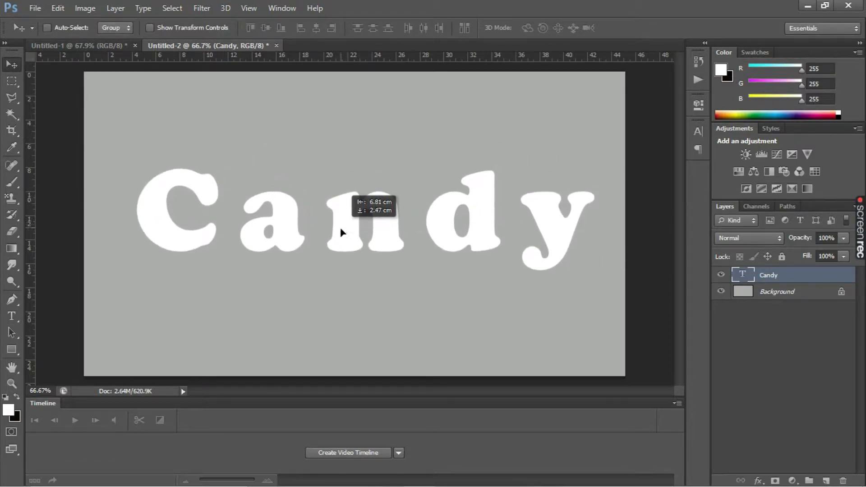
{"action": "left_click_drag", "start_coordinate": [340, 214], "coordinate": [335, 234]}
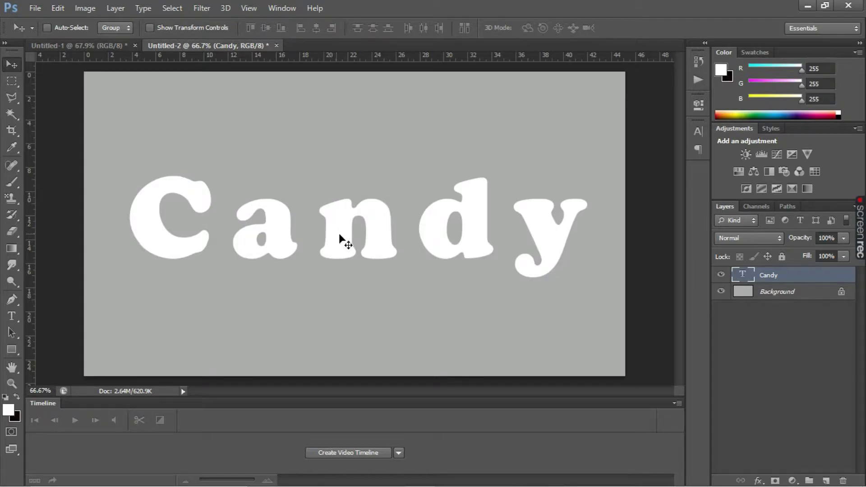
Step: Give the Candy layer a drop shadow: opacity 100, distance 9, spread 2, size 29
{"action": "right_click", "coordinate": [783, 278]}
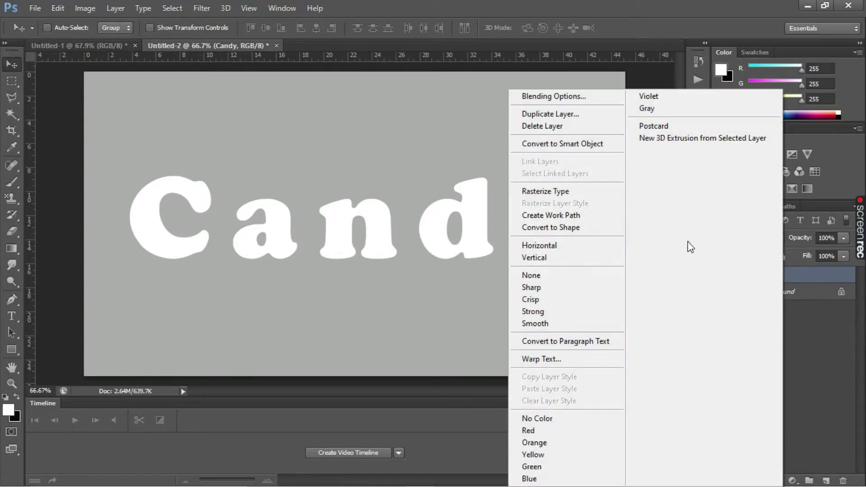
{"action": "left_click", "coordinate": [581, 100]}
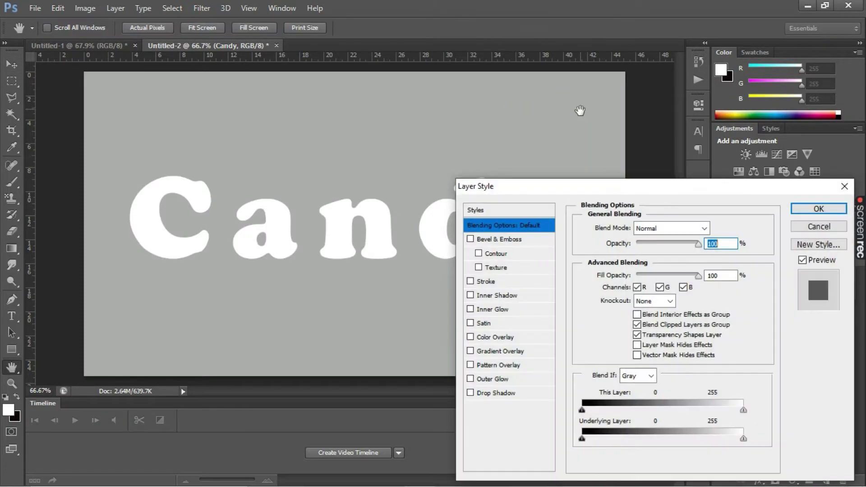
{"action": "left_click", "coordinate": [497, 394]}
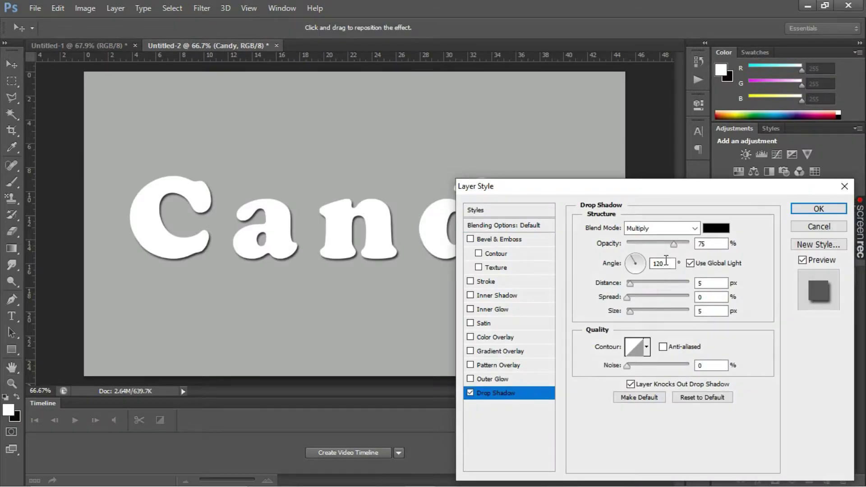
{"action": "left_click_drag", "start_coordinate": [673, 242], "coordinate": [690, 241]}
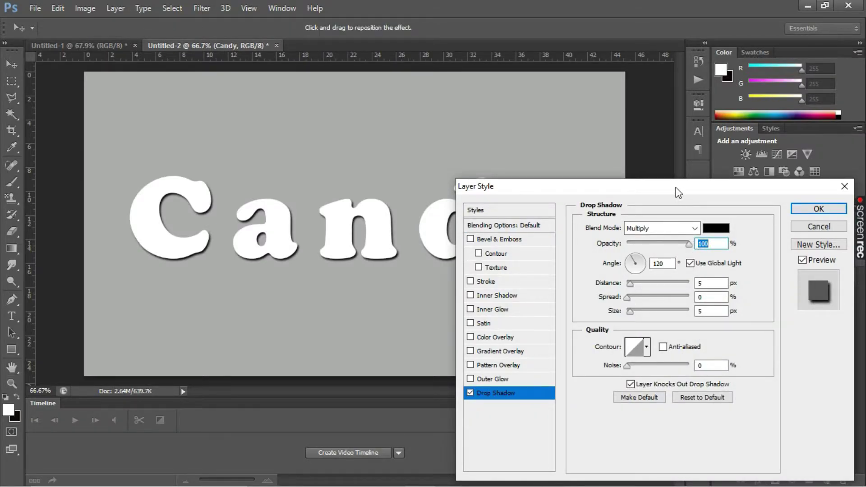
{"action": "left_click_drag", "start_coordinate": [676, 193], "coordinate": [722, 76]}
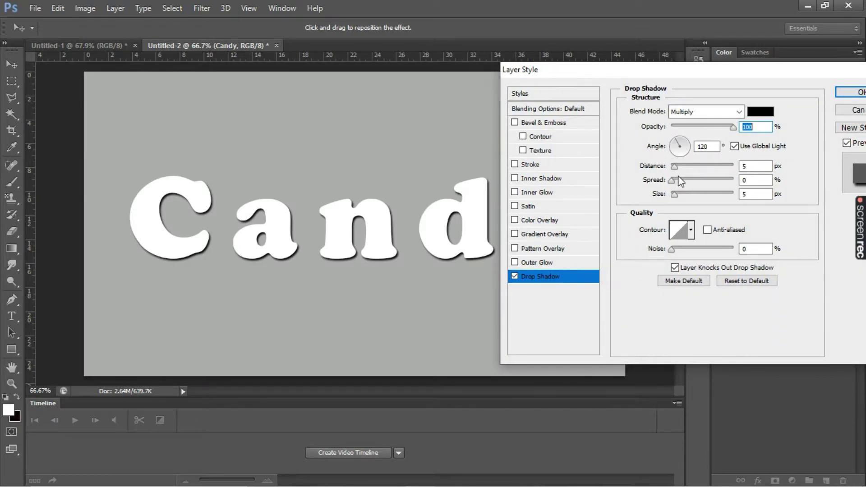
{"action": "left_click_drag", "start_coordinate": [674, 166], "coordinate": [685, 193]}
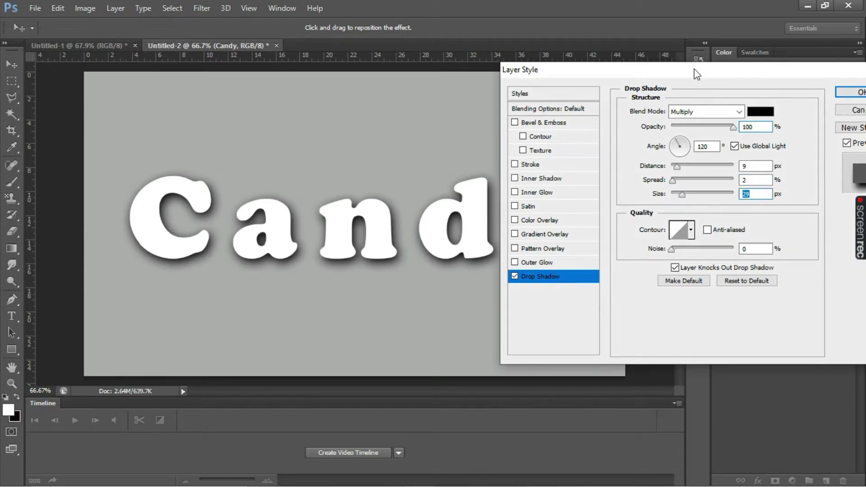
{"action": "left_click_drag", "start_coordinate": [695, 74], "coordinate": [630, 111]}
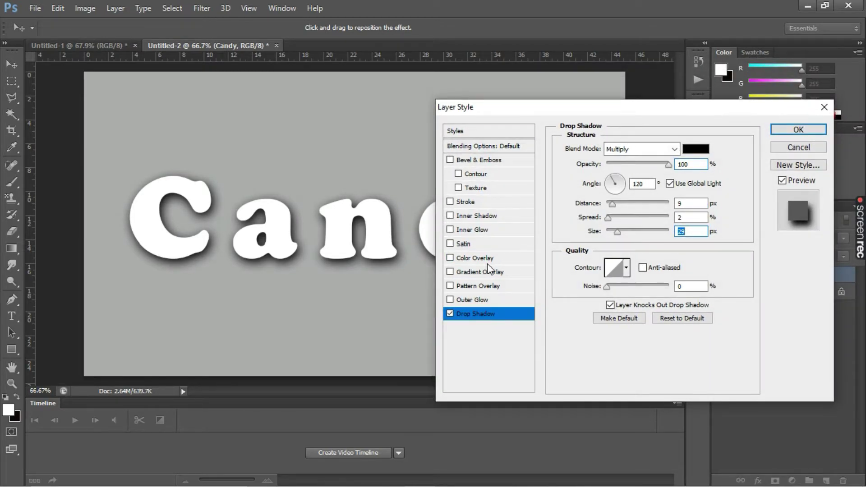
Step: Add a candy-stripe Pattern Overlay to the text and set its scale to about 45%
{"action": "left_click", "coordinate": [483, 290]}
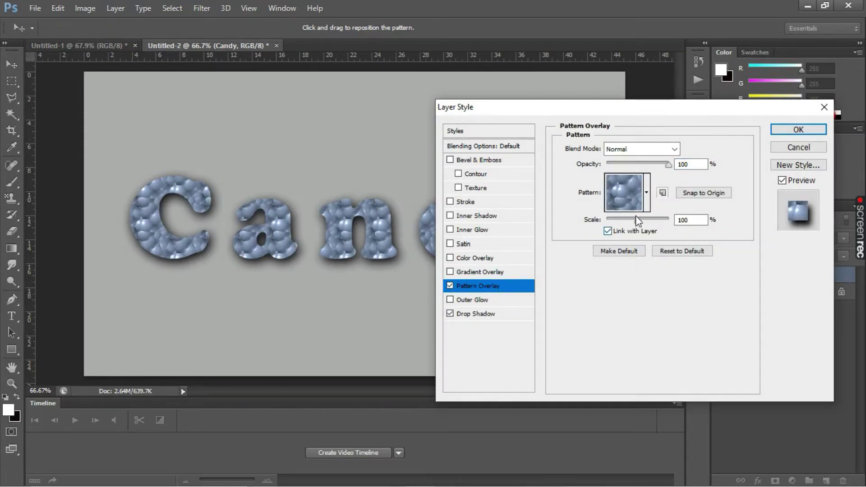
{"action": "left_click", "coordinate": [646, 193]}
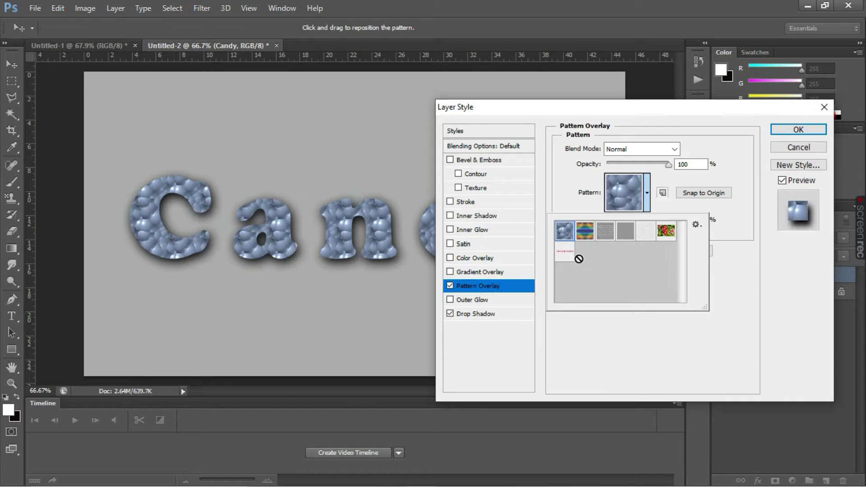
{"action": "left_click", "coordinate": [564, 252]}
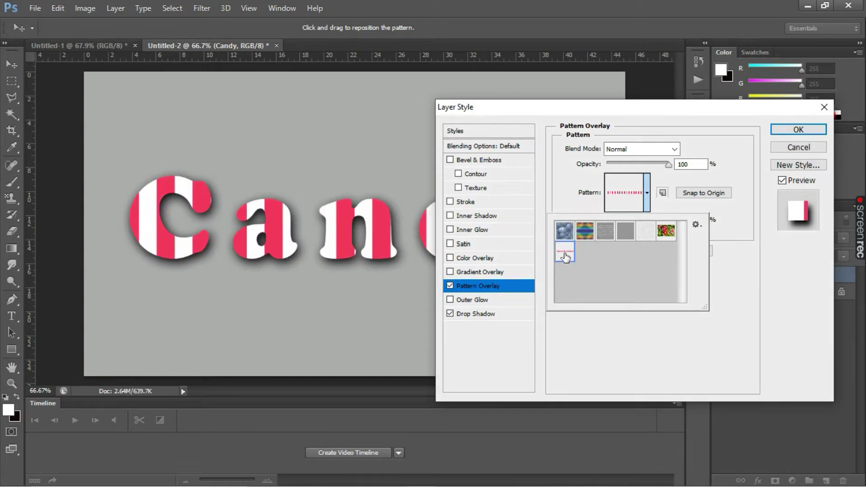
{"action": "left_click", "coordinate": [720, 293]}
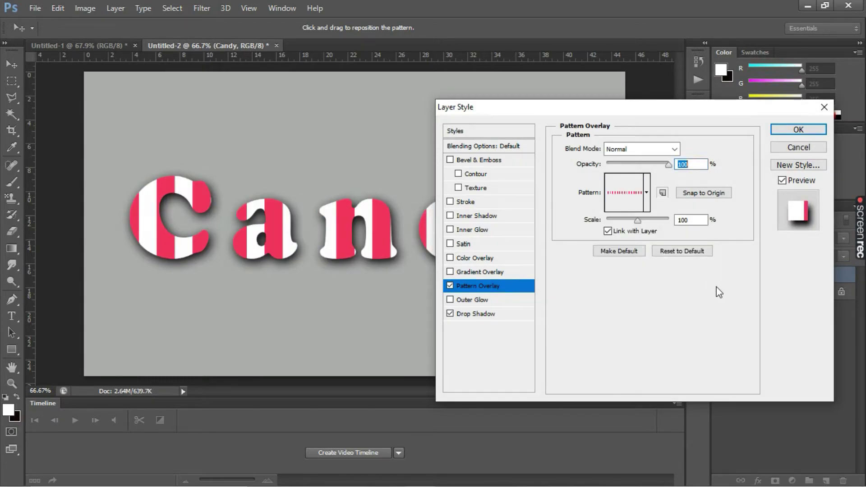
{"action": "left_click_drag", "start_coordinate": [637, 221], "coordinate": [613, 222]}
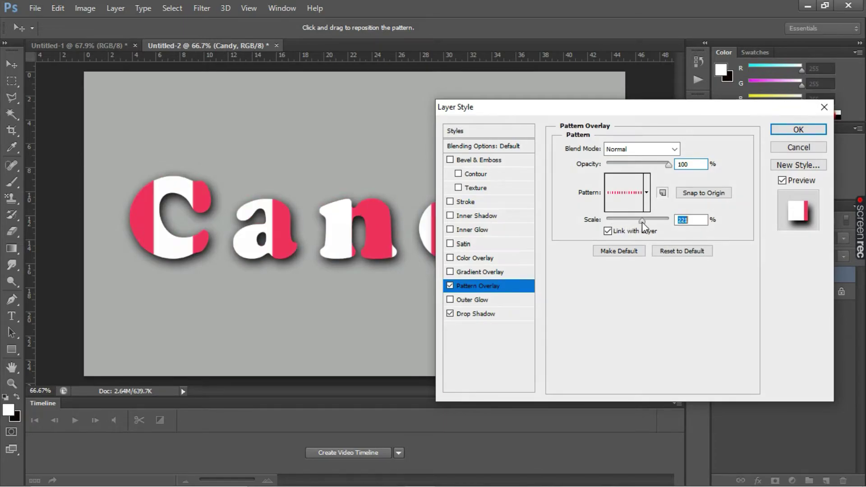
{"action": "mouse_move", "coordinate": [614, 222]}
{"action": "left_mouse_down"}
{"action": "mouse_move", "coordinate": [645, 227]}
{"action": "mouse_move", "coordinate": [619, 226]}
{"action": "left_mouse_up"}
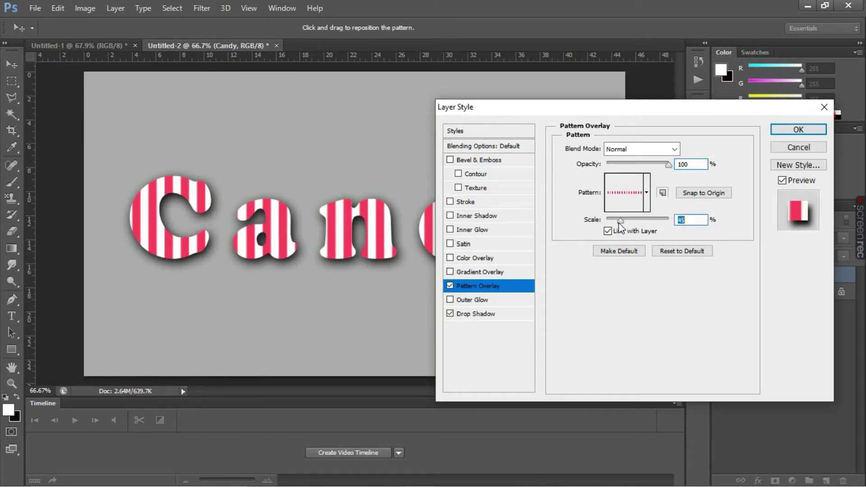
{"action": "left_click_drag", "start_coordinate": [616, 110], "coordinate": [608, 268]}
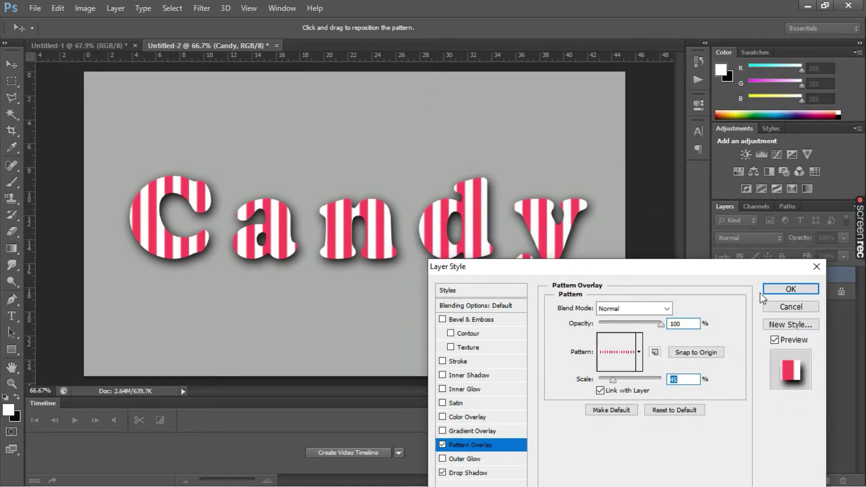
Step: Add Bevel & Emboss with angle 90, altitude 80, depth about 297, size 13, then confirm
{"action": "left_click", "coordinate": [460, 320]}
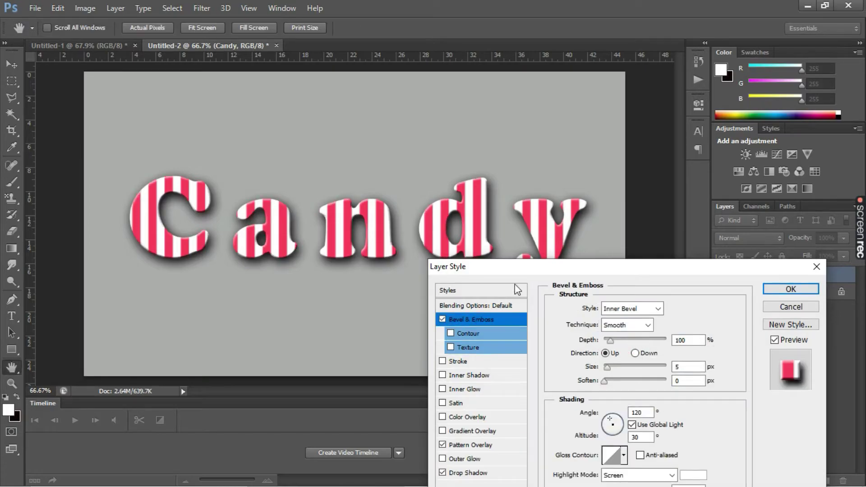
{"action": "left_click_drag", "start_coordinate": [544, 266], "coordinate": [572, 218]}
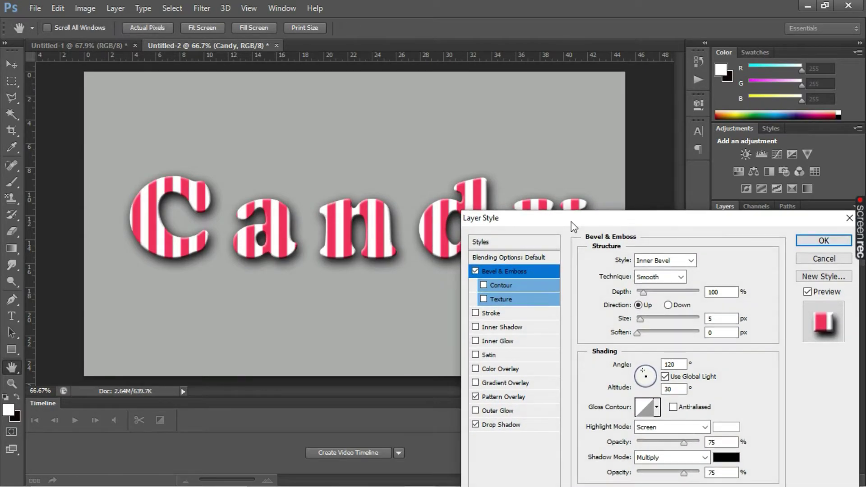
{"action": "left_click_drag", "start_coordinate": [679, 364], "coordinate": [660, 364]}
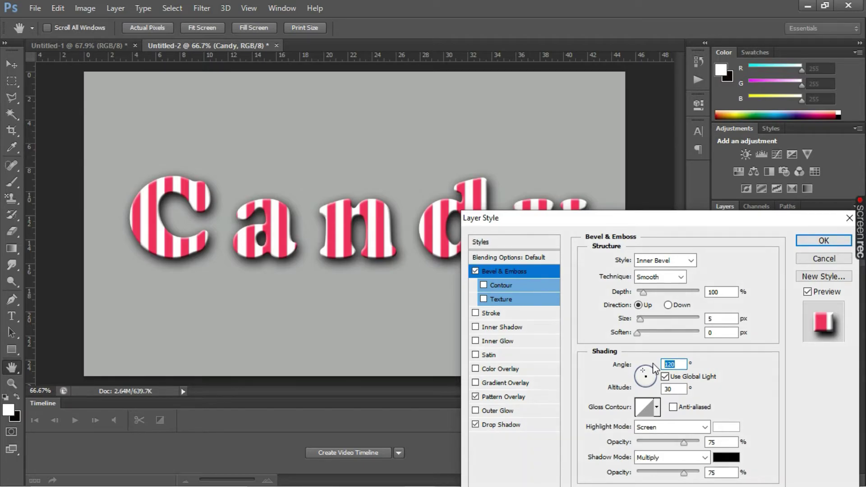
{"action": "type", "text": "90"}
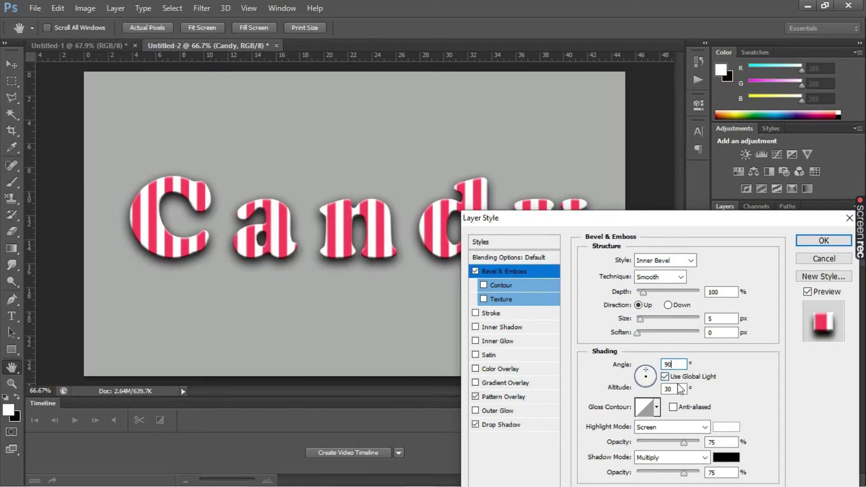
{"action": "left_click_drag", "start_coordinate": [681, 389], "coordinate": [668, 388]}
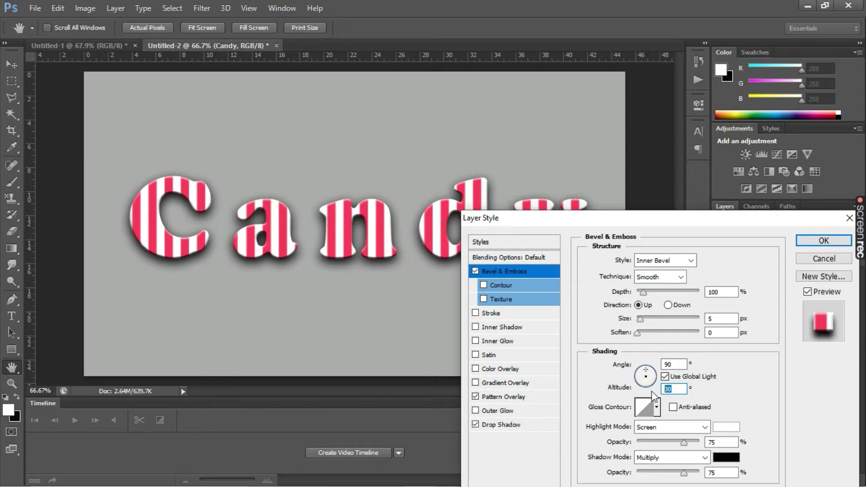
{"action": "type", "text": "80"}
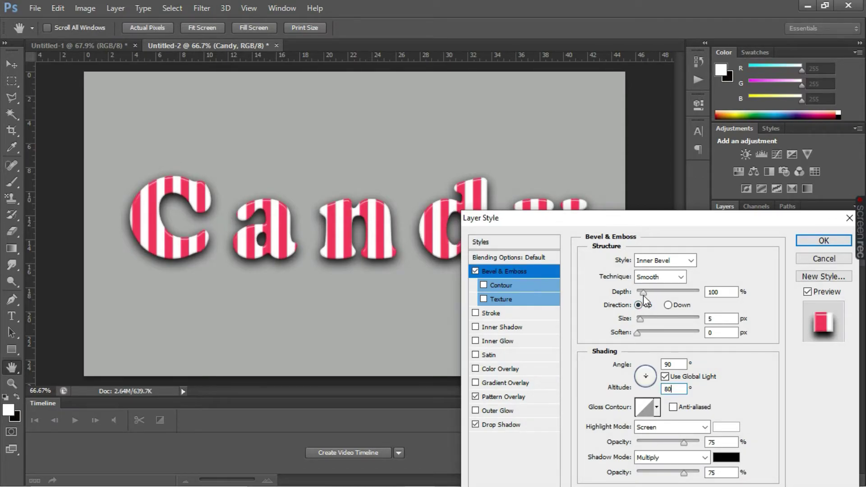
{"action": "mouse_move", "coordinate": [643, 294]}
{"action": "left_mouse_down"}
{"action": "mouse_move", "coordinate": [663, 295]}
{"action": "mouse_move", "coordinate": [644, 319]}
{"action": "left_mouse_up"}
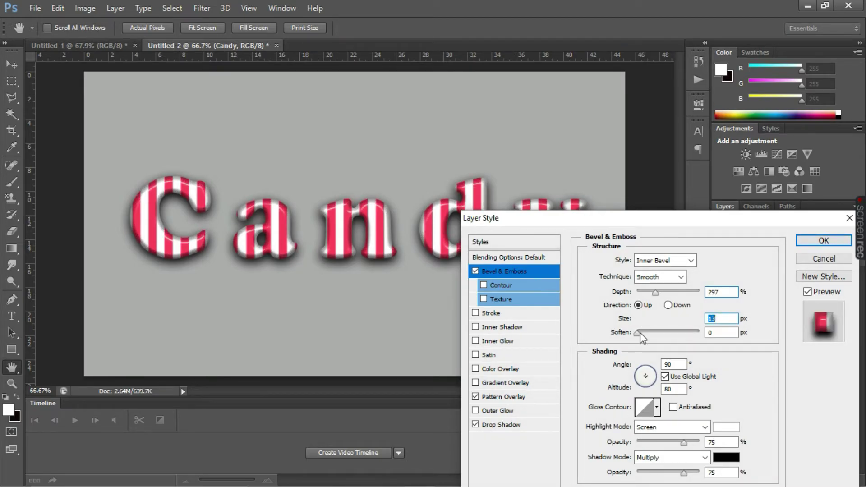
{"action": "left_click_drag", "start_coordinate": [640, 332], "coordinate": [652, 332]}
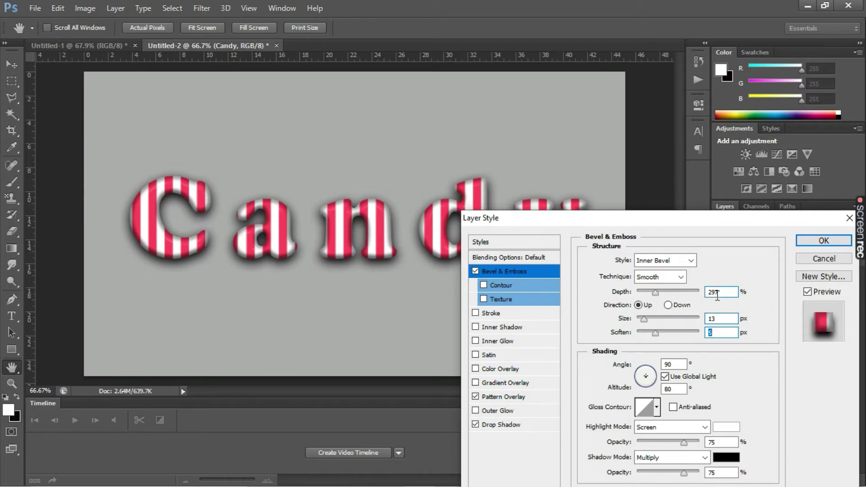
{"action": "left_click", "coordinate": [809, 246]}
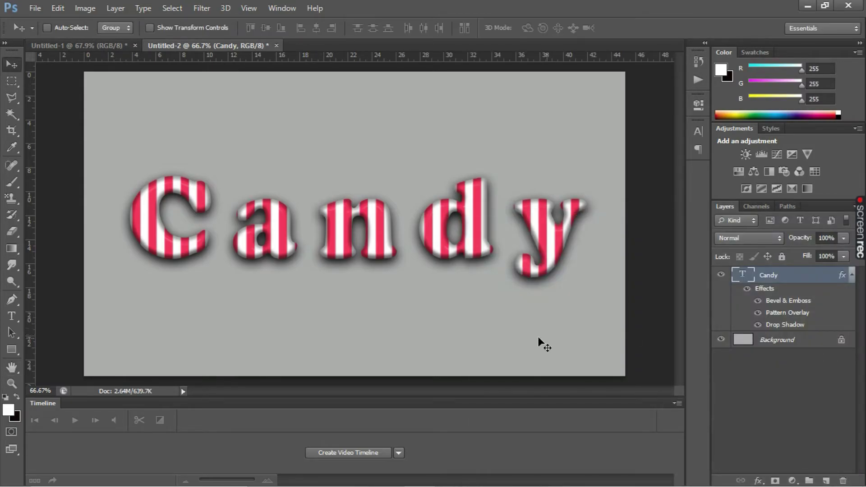
Step: Duplicate the Background layer into a new Background copy layer
{"action": "left_click", "coordinate": [776, 298]}
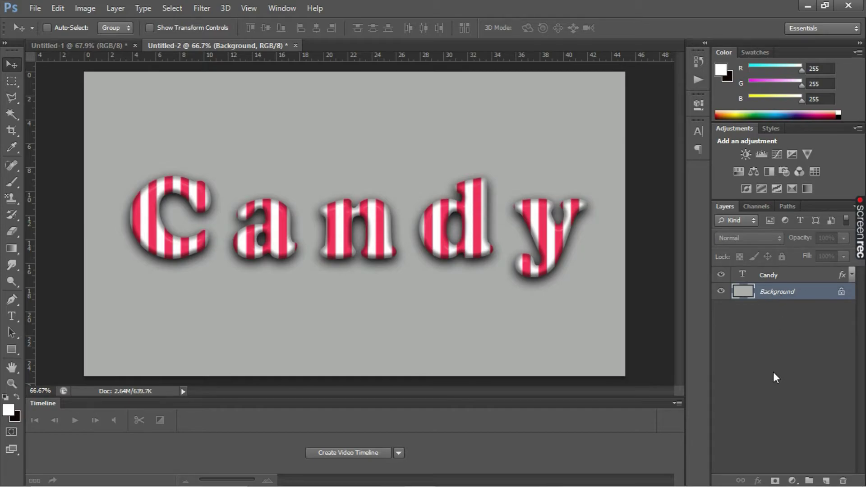
{"action": "right_click", "coordinate": [777, 298]}
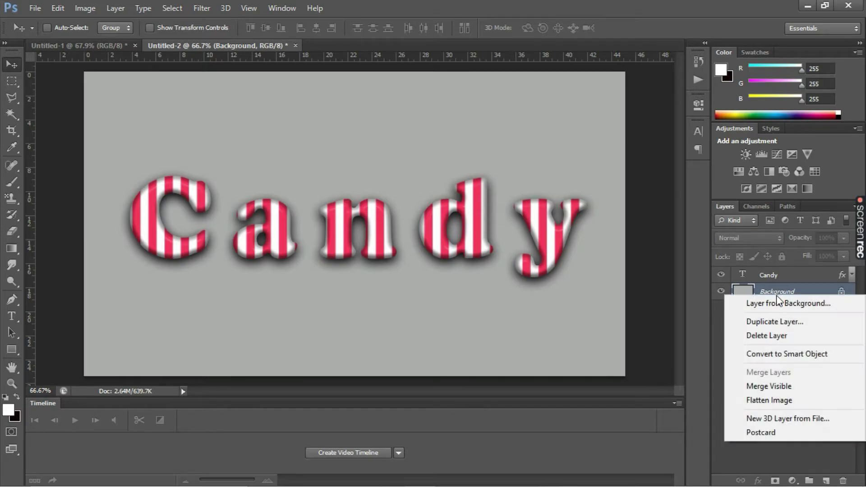
{"action": "left_click", "coordinate": [778, 320]}
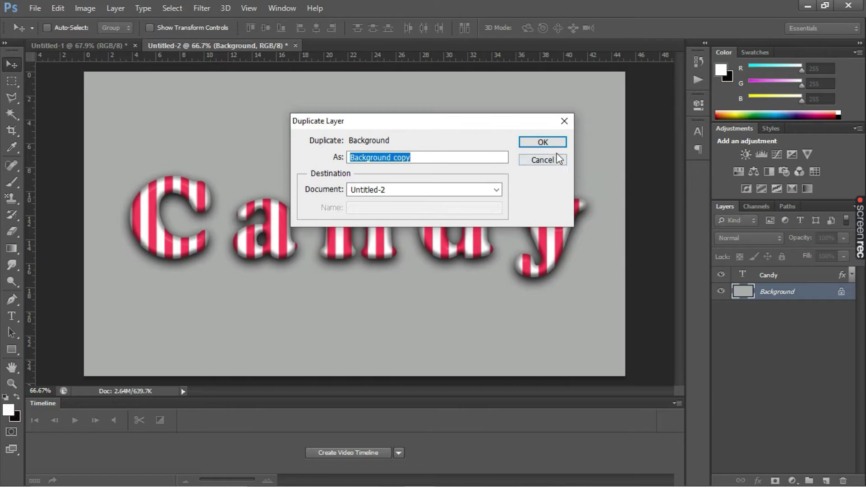
{"action": "left_click", "coordinate": [544, 144]}
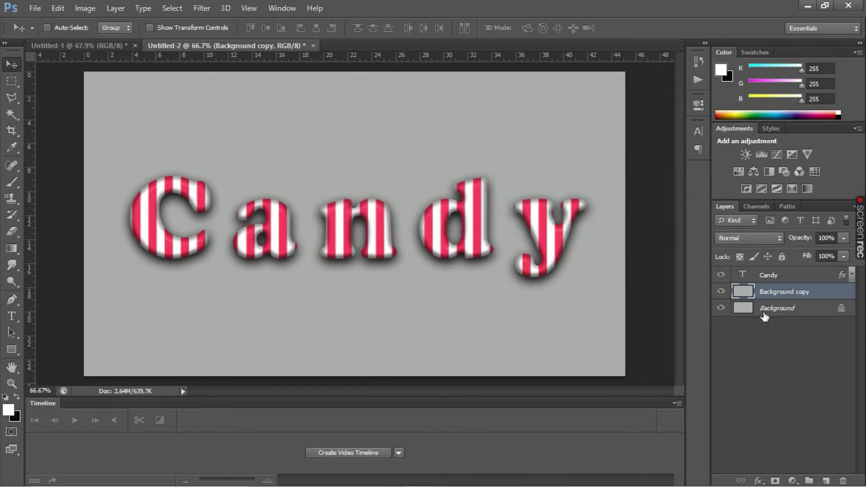
{"action": "right_click", "coordinate": [772, 294]}
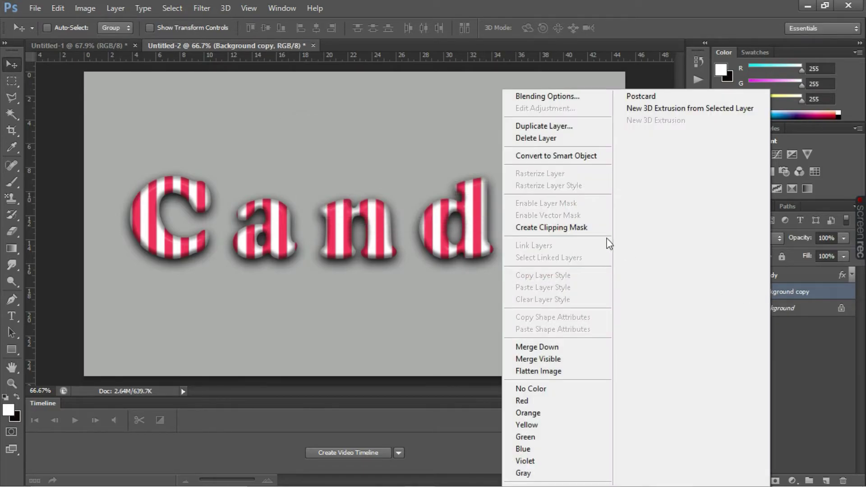
Step: Give the Background copy a linear 90° black-to-white Gradient Overlay
{"action": "left_click", "coordinate": [549, 103]}
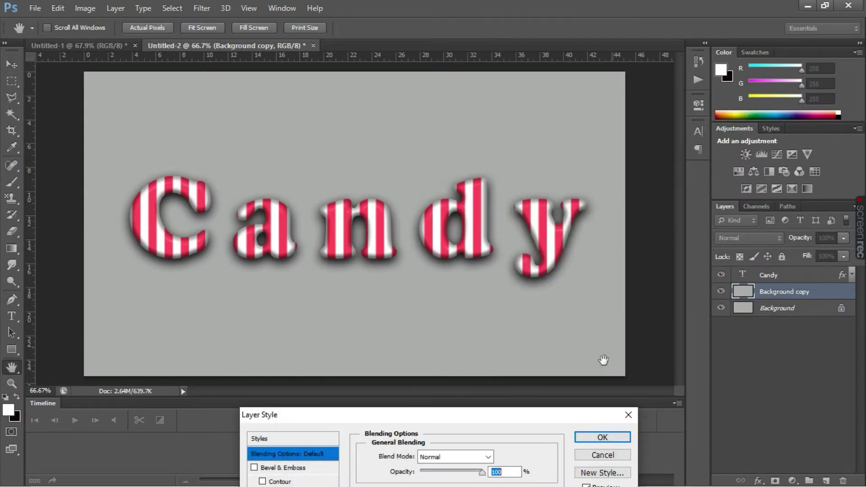
{"action": "left_click_drag", "start_coordinate": [517, 423], "coordinate": [702, 176]}
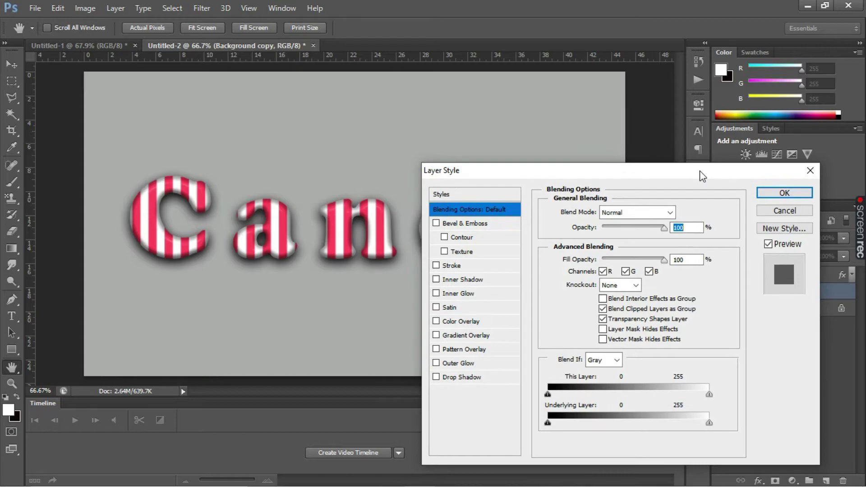
{"action": "left_click", "coordinate": [448, 350]}
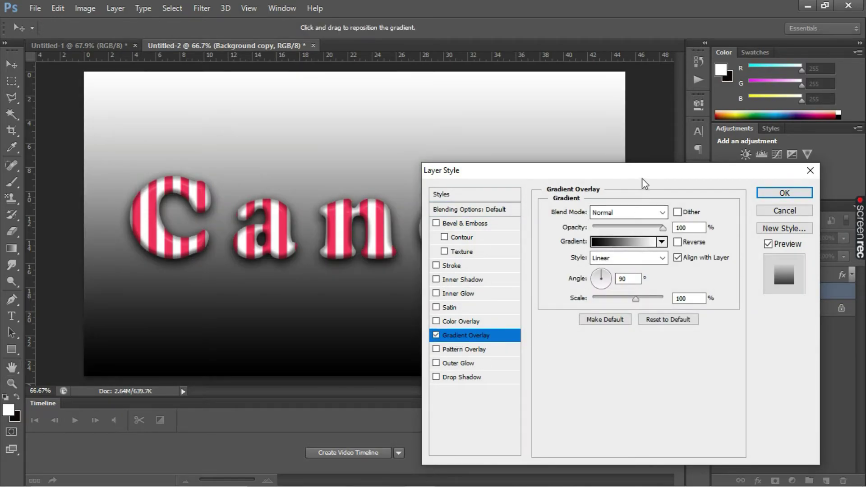
{"action": "left_click_drag", "start_coordinate": [645, 178], "coordinate": [674, 185]}
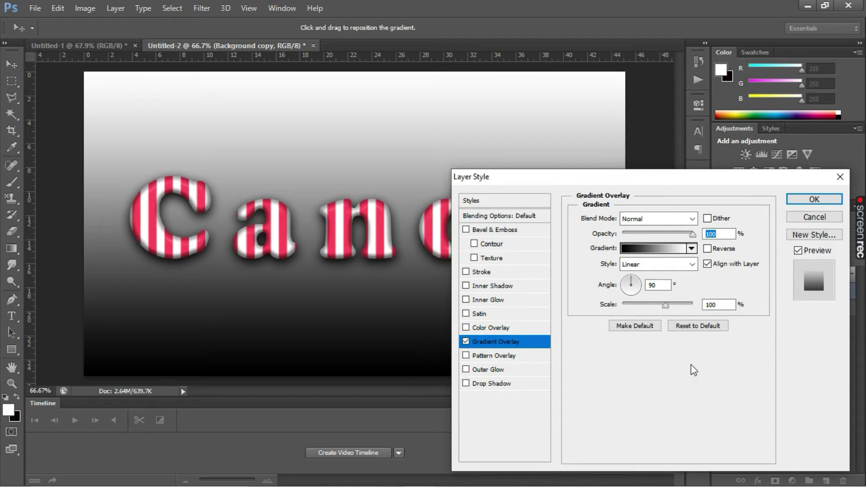
{"action": "left_click", "coordinate": [629, 250]}
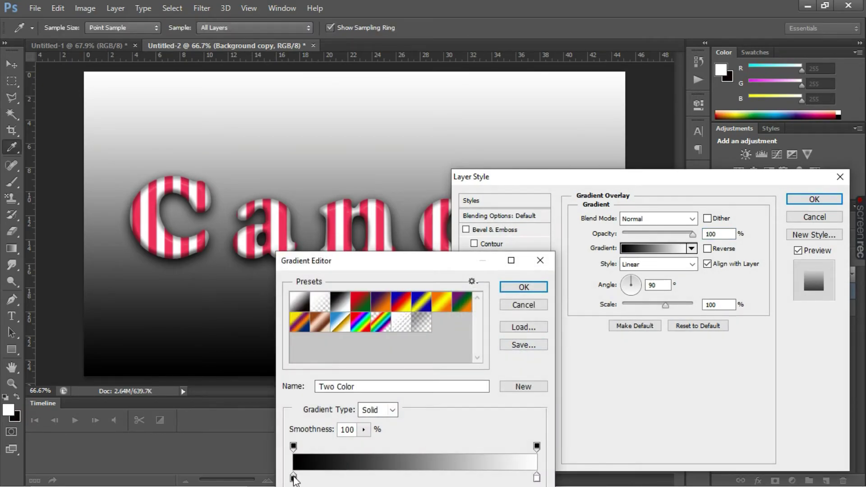
Step: Recolour the gradient's black start stop to pink ff315e and shift it to 27%
{"action": "left_click_drag", "start_coordinate": [413, 260], "coordinate": [602, 129]}
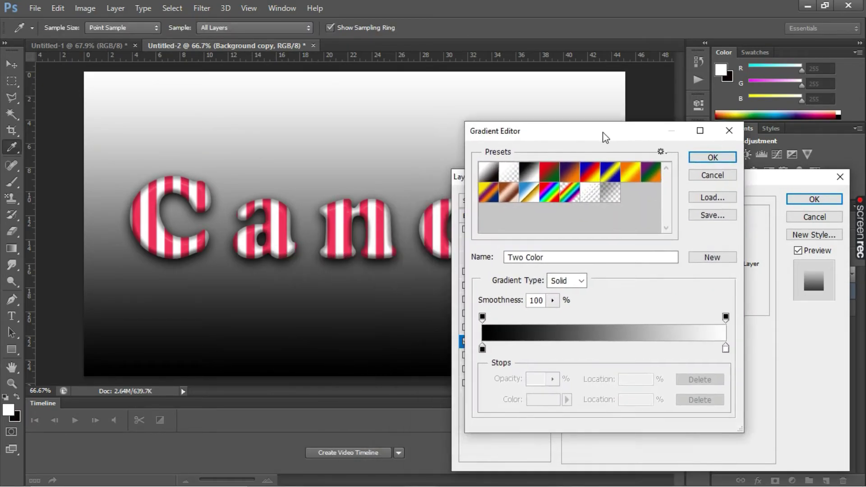
{"action": "left_click", "coordinate": [482, 348]}
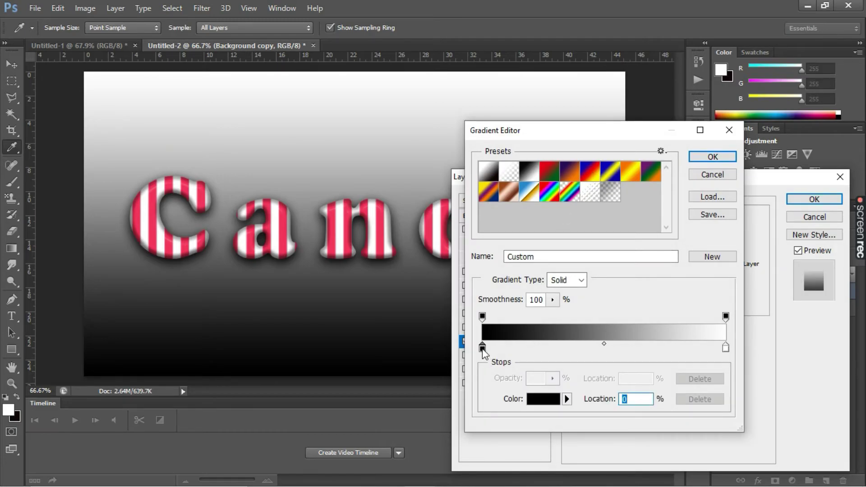
{"action": "left_click", "coordinate": [544, 400]}
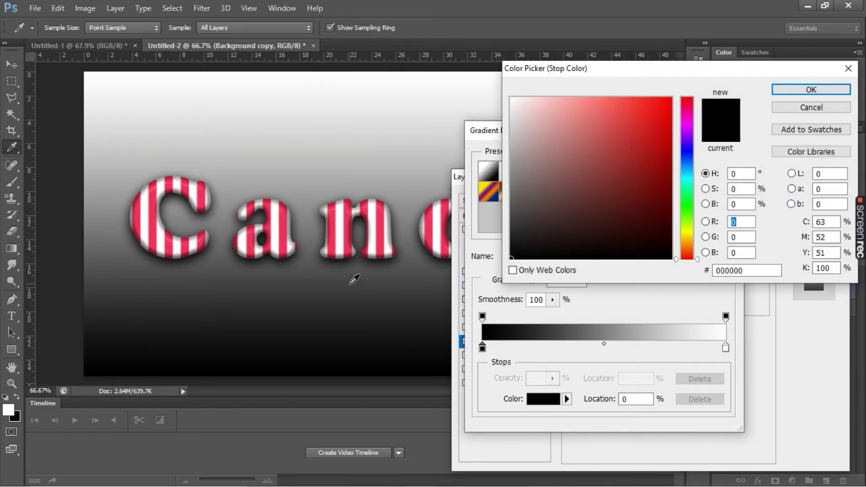
{"action": "left_click", "coordinate": [338, 226]}
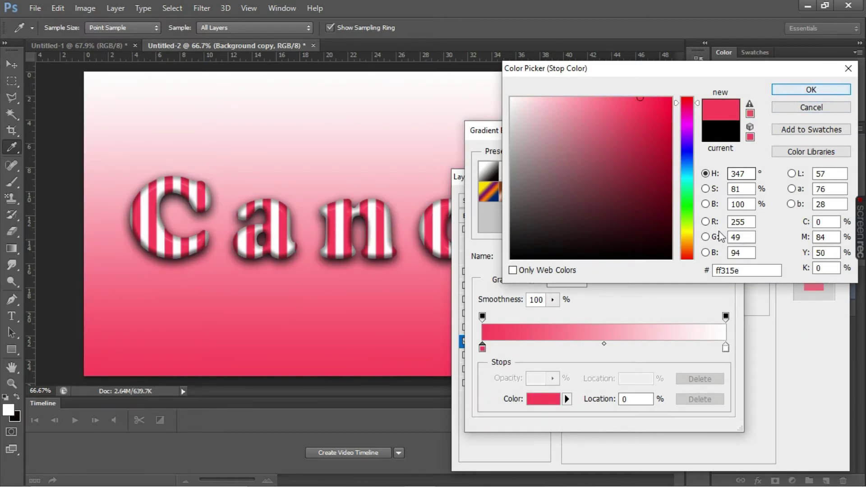
{"action": "left_click", "coordinate": [791, 90]}
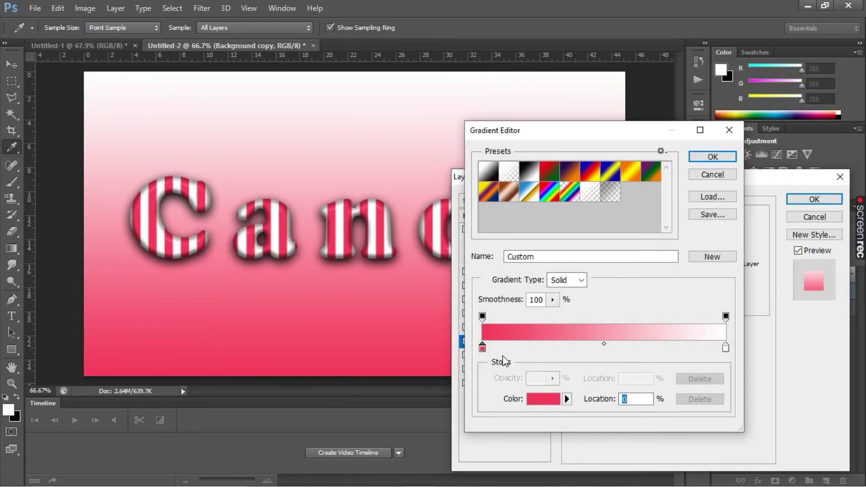
{"action": "left_click_drag", "start_coordinate": [482, 346], "coordinate": [548, 346]}
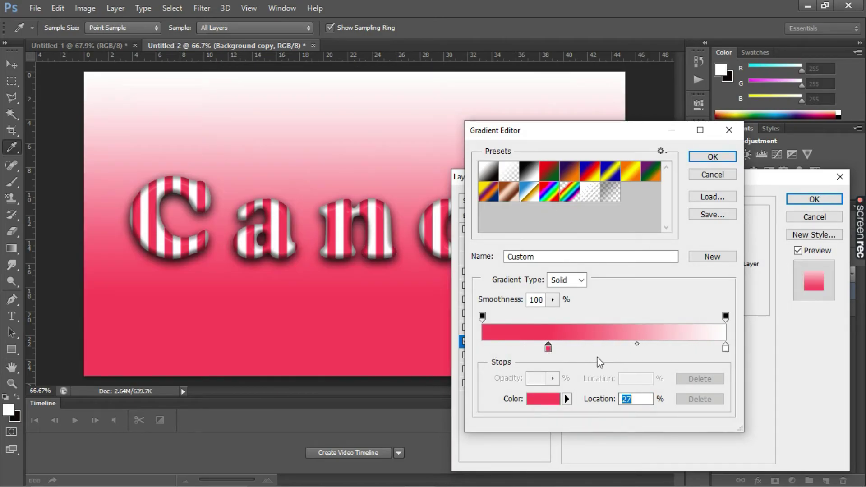
Step: Add an extra pink stop near the middle and place a pink stop at the gradient start
{"action": "left_click_drag", "start_coordinate": [639, 348], "coordinate": [626, 348]}
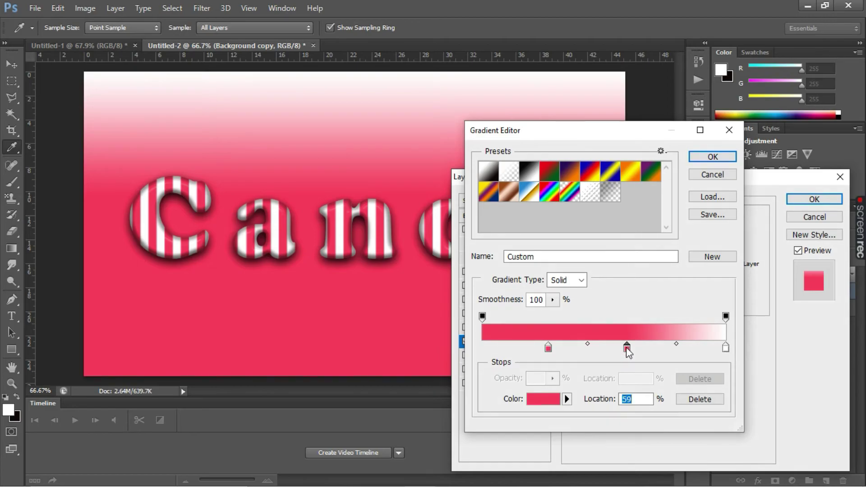
{"action": "key", "text": "BackSpace"}
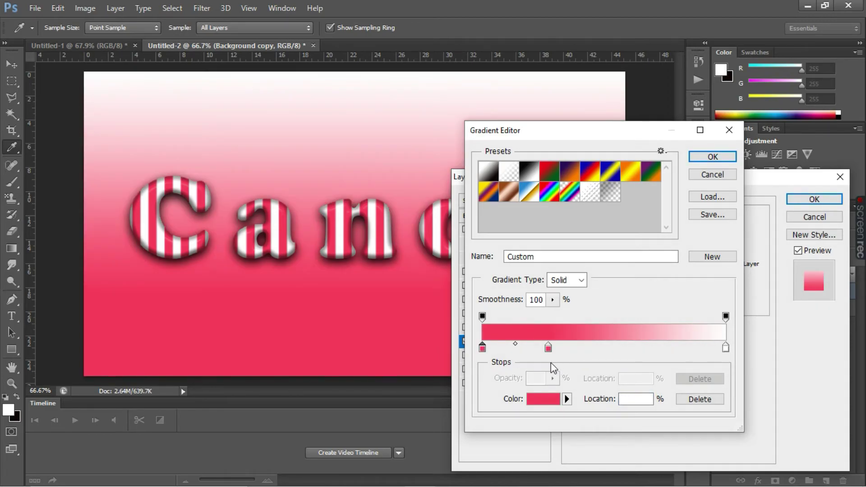
{"action": "left_click", "coordinate": [483, 348]}
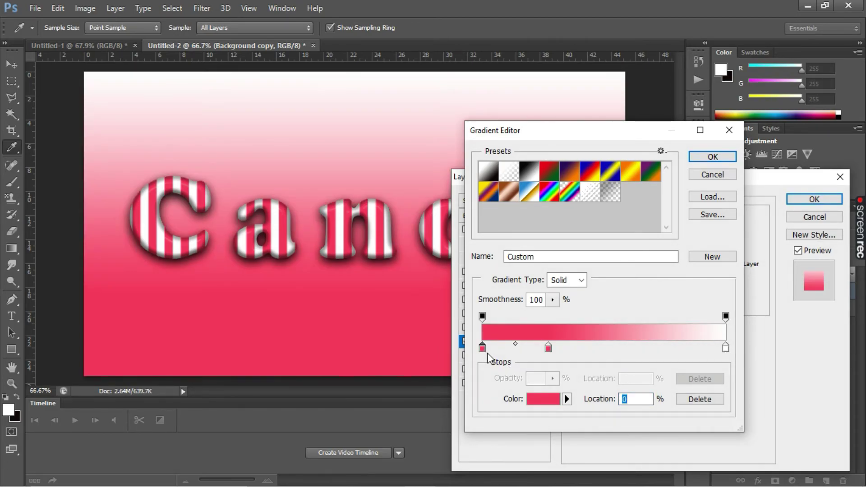